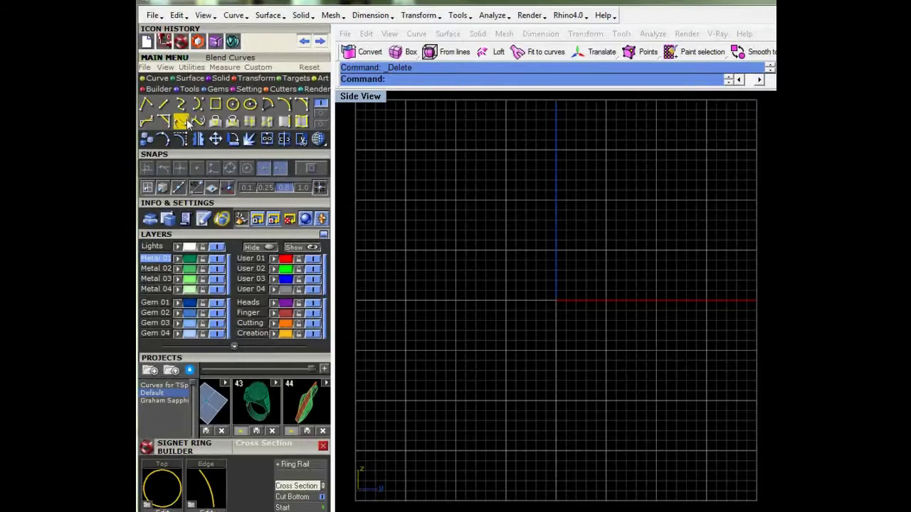
# Step: Draw a shallow arc in the Side View from right of the vertical axis down to the grid's lower left, rising from its lower end
pyautogui.click(285, 107)
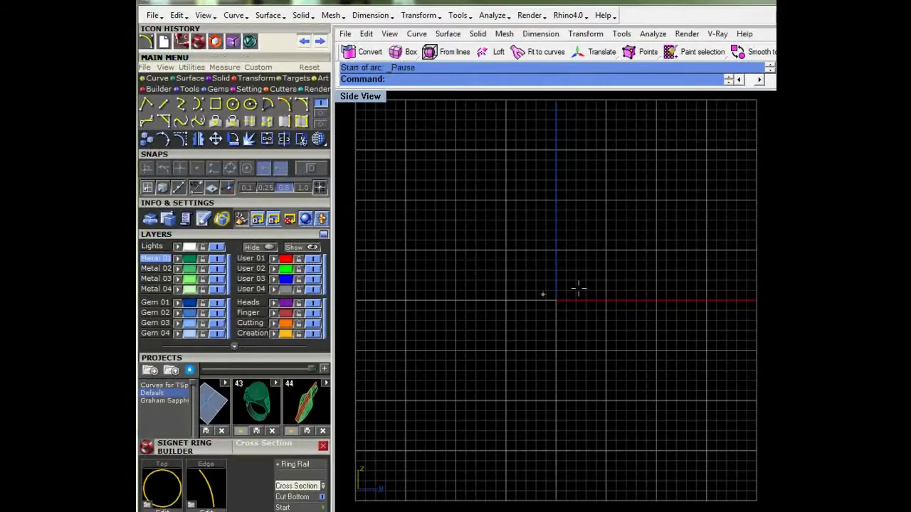
pyautogui.click(713, 295)
pyautogui.click(399, 396)
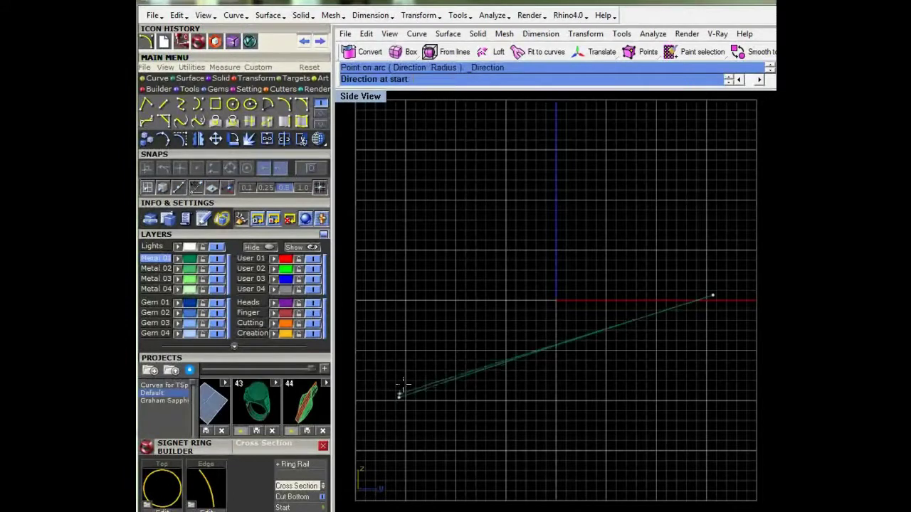
pyautogui.click(475, 306)
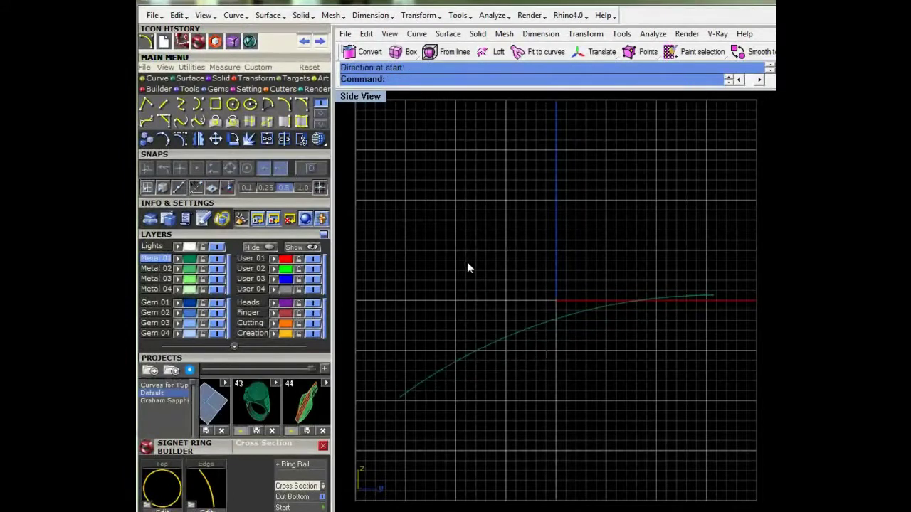
# Step: Move the new arc to the User 02 layer
pyautogui.click(451, 364)
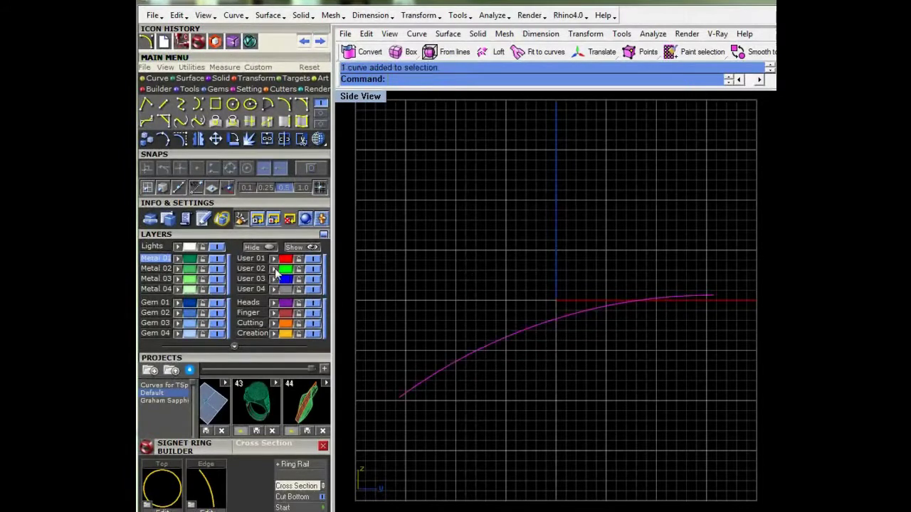
pyautogui.click(274, 269)
pyautogui.click(573, 244)
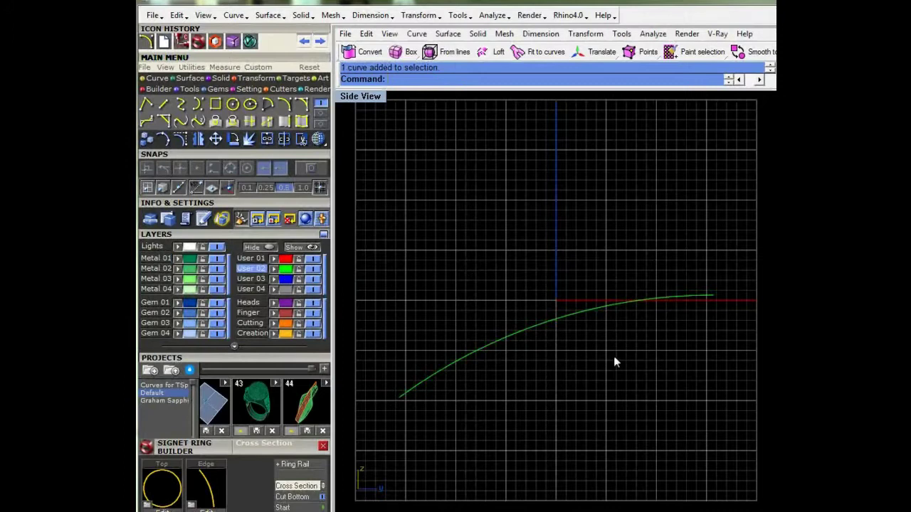
# Step: On layer User 01, draw an interpolated curve from the arc's lower-left end, humping above the arc and ending just past its right end
pyautogui.moveTo(616, 353); pyautogui.dragTo(634, 349, button='right')
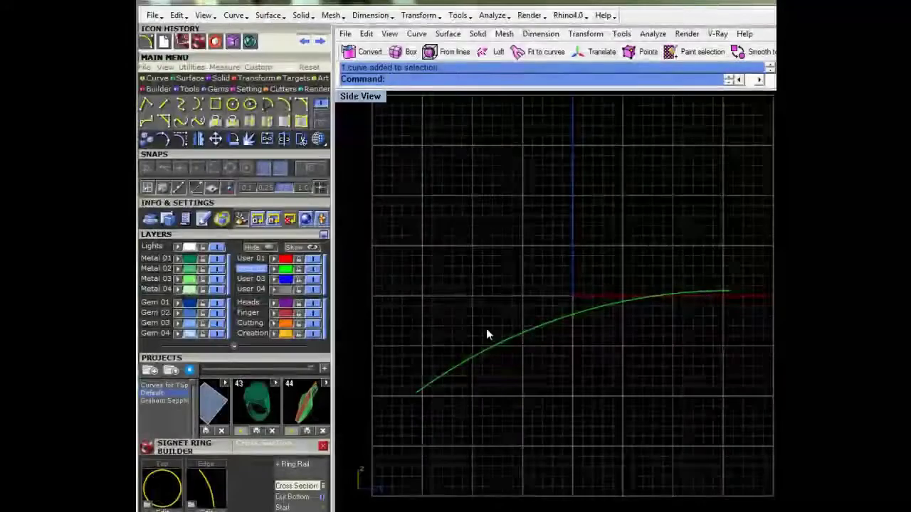
pyautogui.click(182, 107)
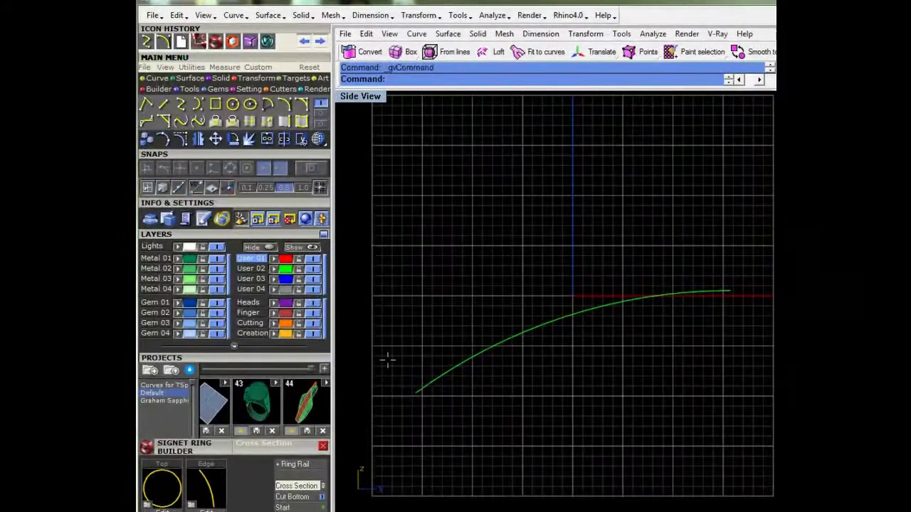
pyautogui.click(416, 392)
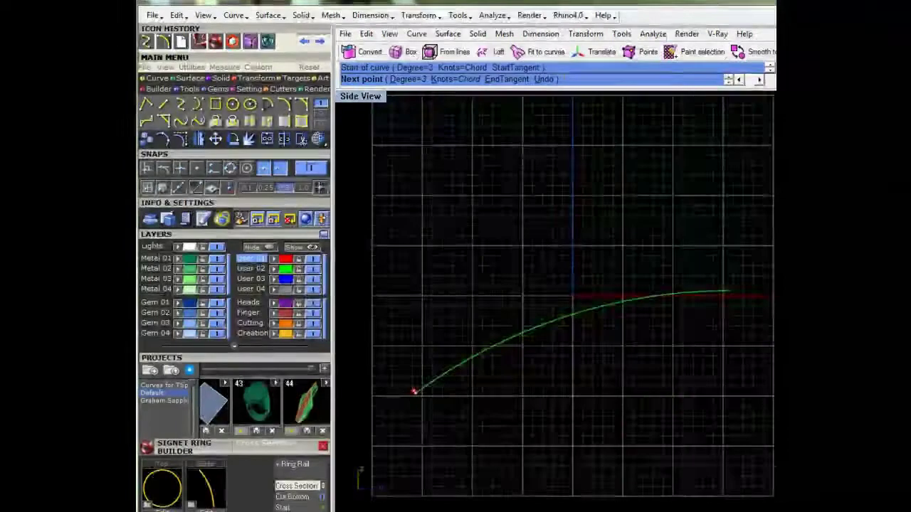
pyautogui.scroll(4, 413, 388)
pyautogui.click(413, 431)
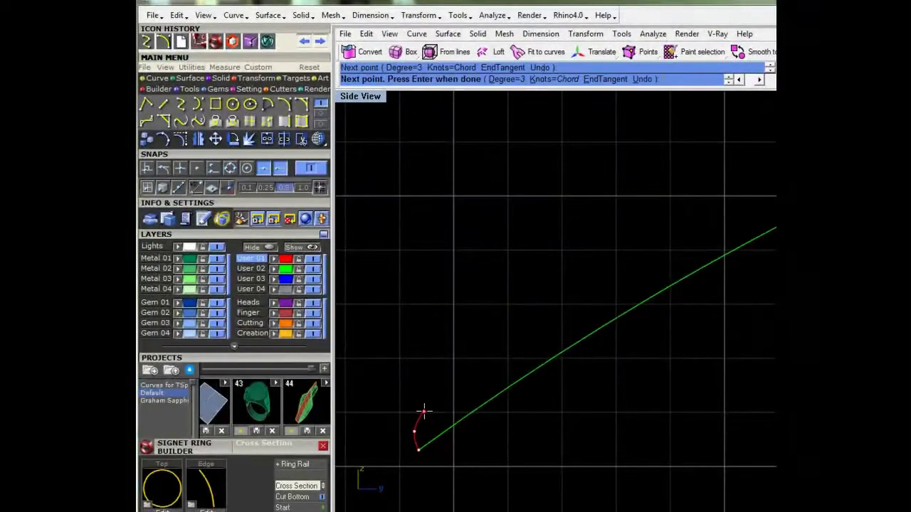
pyautogui.click(423, 411)
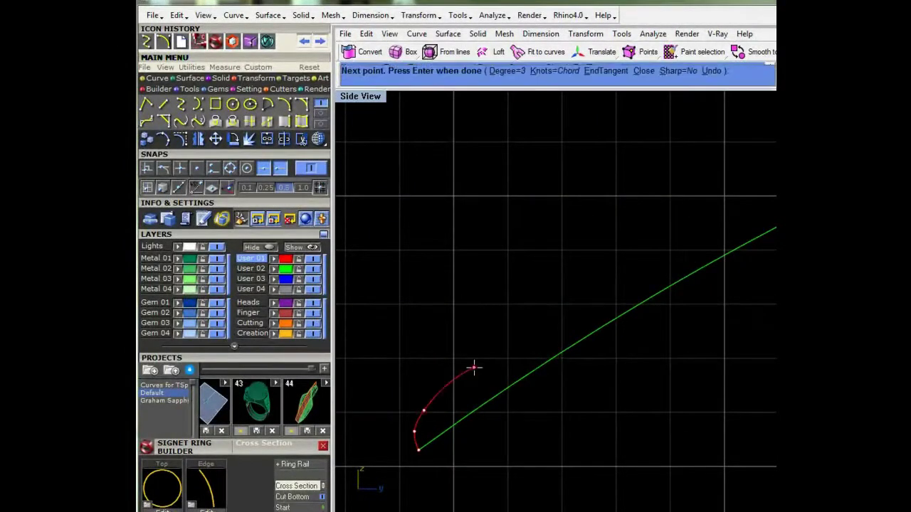
pyautogui.scroll(-5, 467, 370)
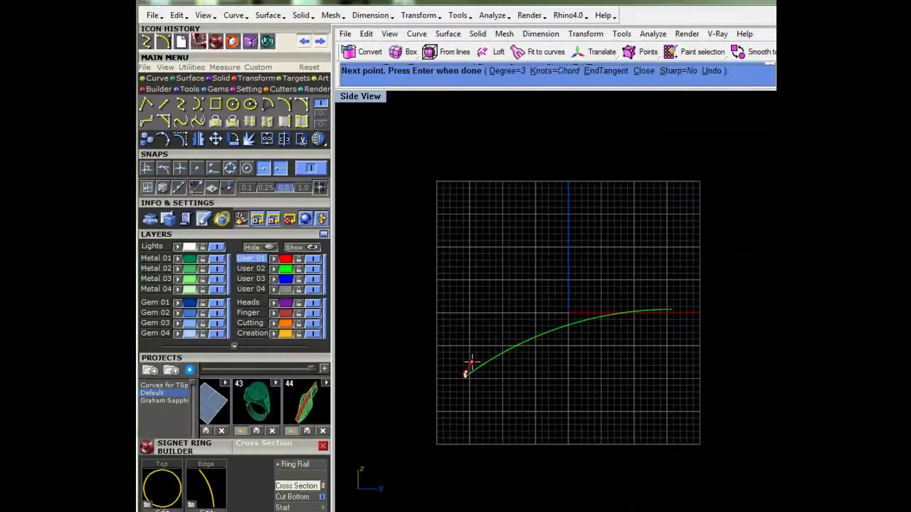
pyautogui.click(483, 354)
pyautogui.click(509, 319)
pyautogui.click(523, 282)
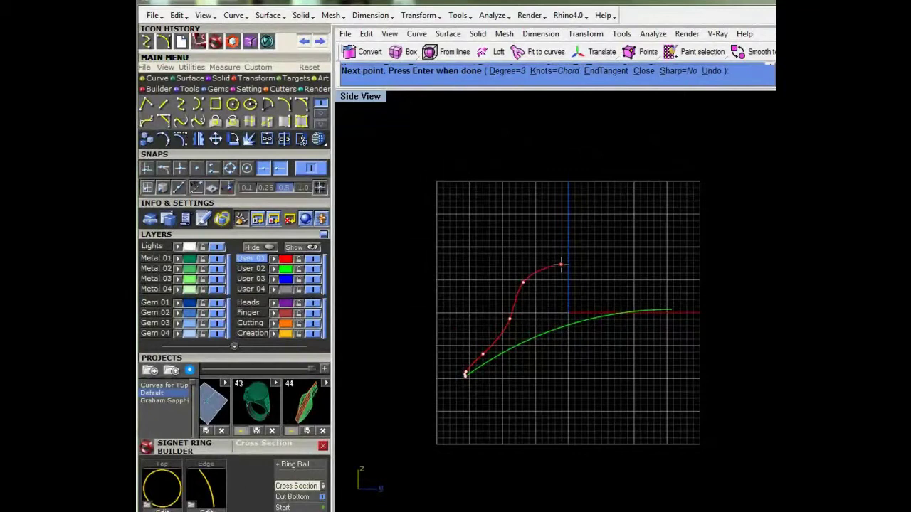
pyautogui.click(560, 265)
pyautogui.click(605, 276)
pyautogui.click(644, 286)
pyautogui.click(676, 286)
pyautogui.press('Return')
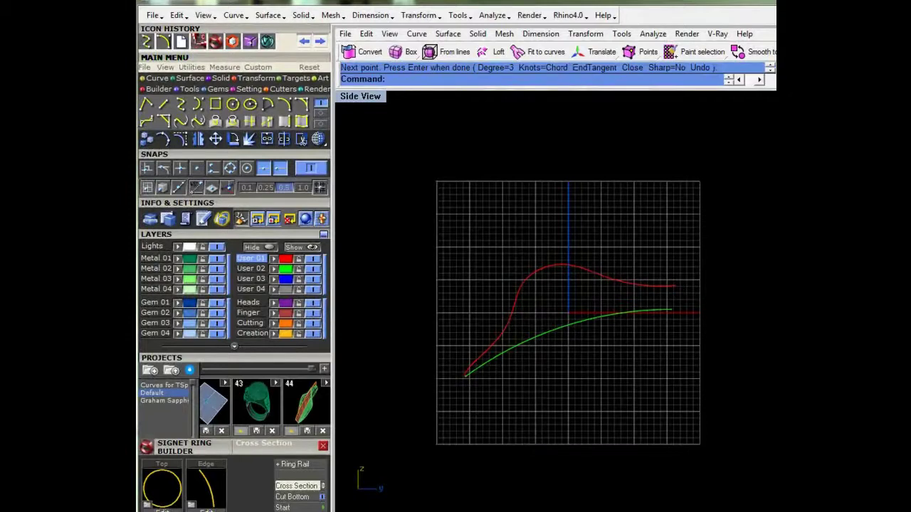
# Step: Show the red curve's control points and shift the two near its lower-left end outward to smooth the bend
pyautogui.click(495, 343)
pyautogui.scroll(6, 494, 343)
pyautogui.press('F10')
pyautogui.scroll(2, 450, 364)
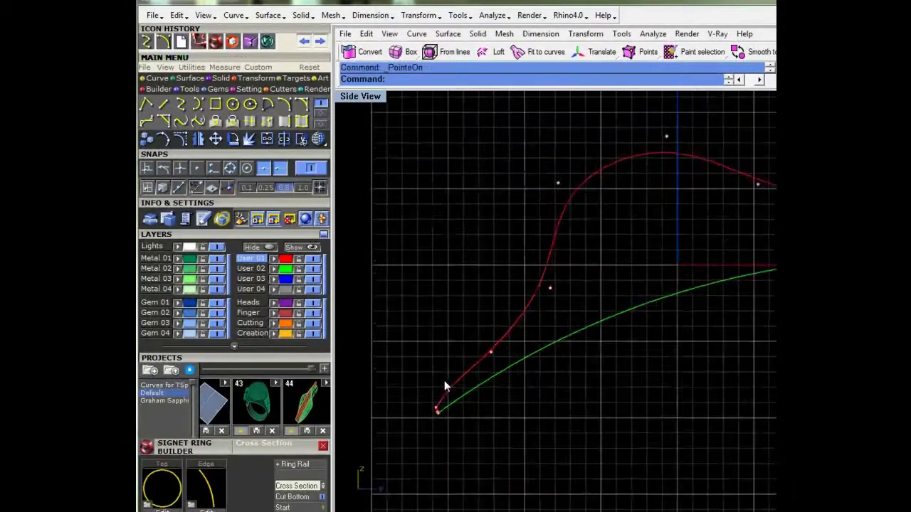
pyautogui.scroll(2, 448, 388)
pyautogui.moveTo(457, 401); pyautogui.dragTo(440, 393)
pyautogui.moveTo(579, 300); pyautogui.dragTo(573, 285)
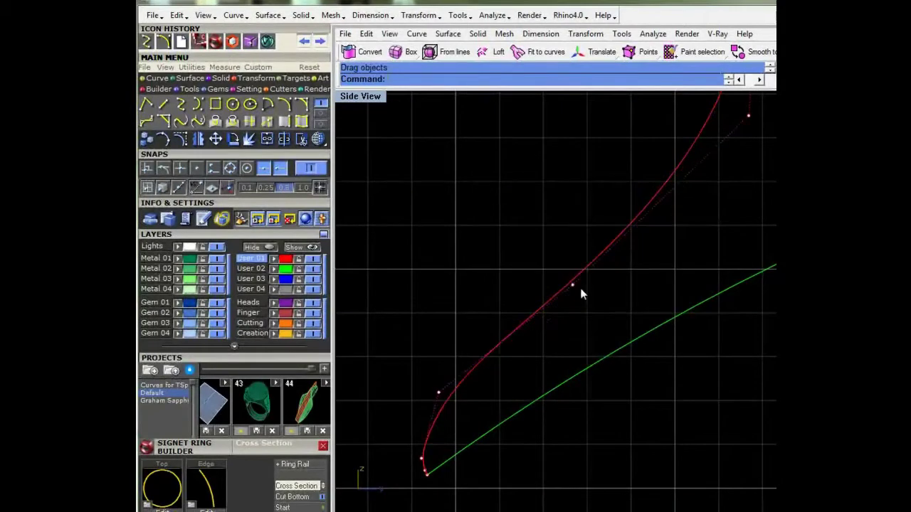
# Step: Switch from the maximized Side View to the four-viewport layout
pyautogui.scroll(-12, 580, 288)
pyautogui.moveTo(637, 257); pyautogui.dragTo(565, 311, button='right')
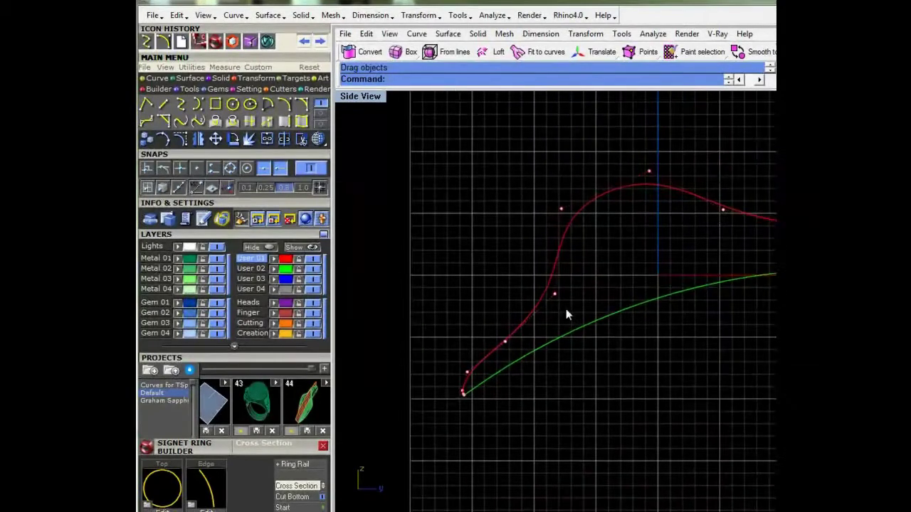
pyautogui.scroll(-3, 565, 309)
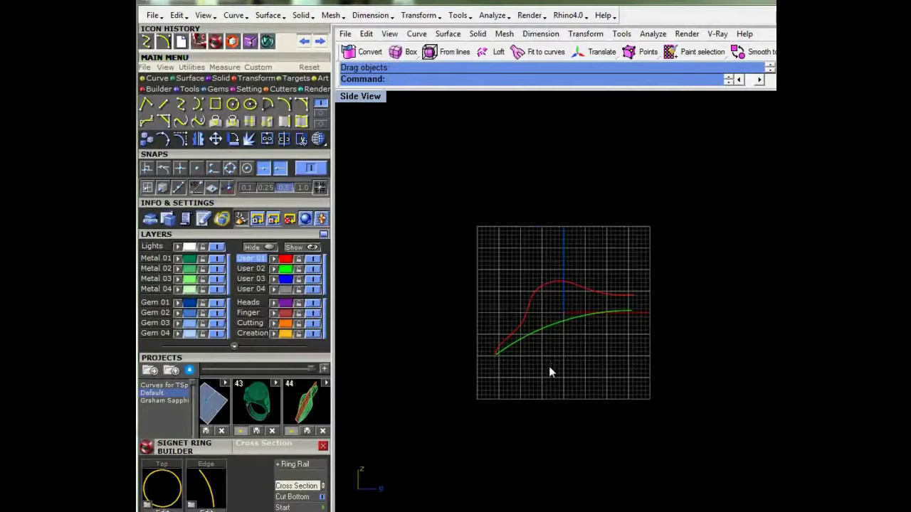
pyautogui.moveTo(549, 366); pyautogui.dragTo(524, 379, button='right')
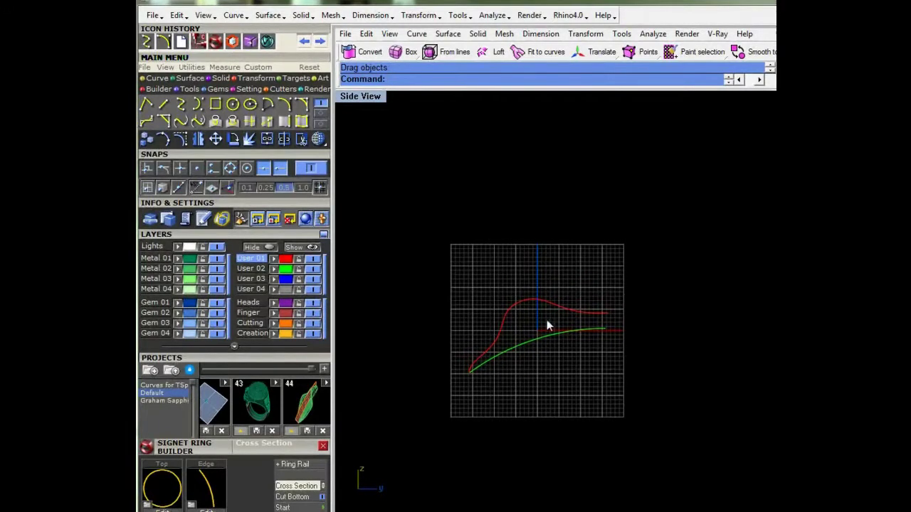
pyautogui.doubleClick(370, 96)
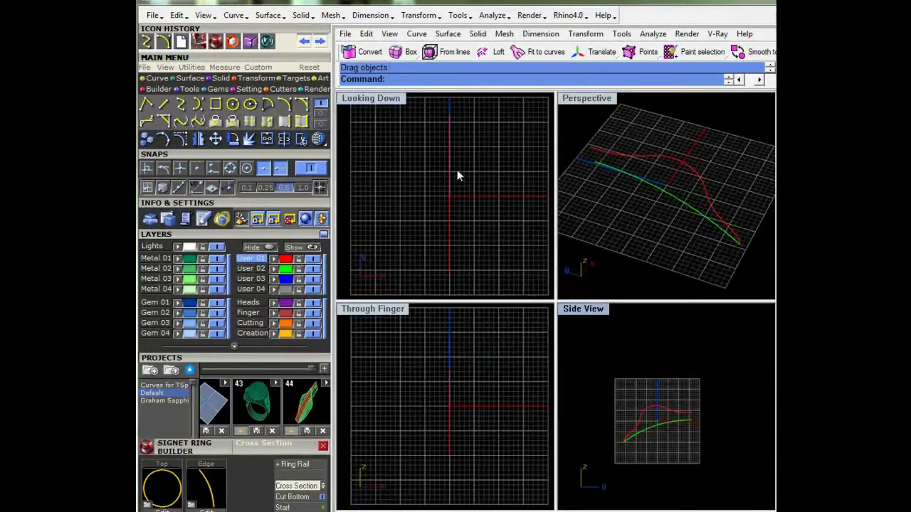
pyautogui.moveTo(457, 170); pyautogui.dragTo(468, 181, button='right')
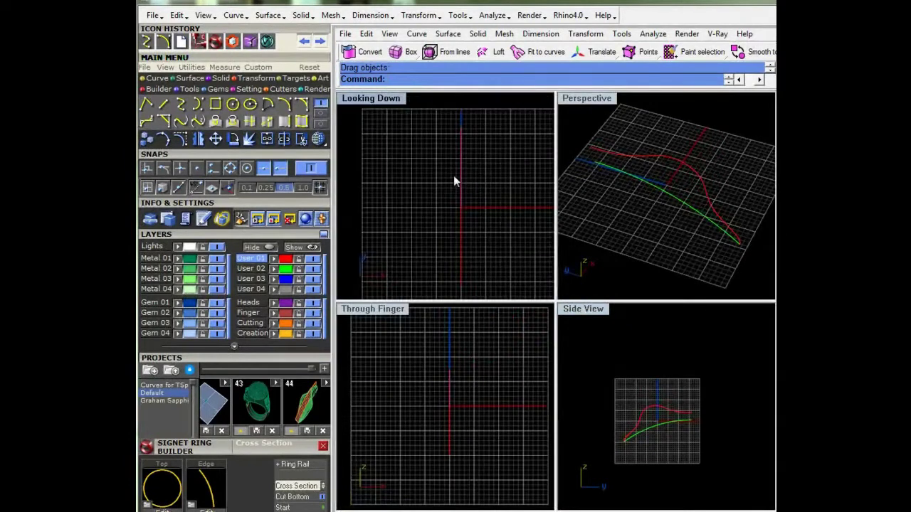
pyautogui.moveTo(462, 224); pyautogui.dragTo(457, 206, button='right')
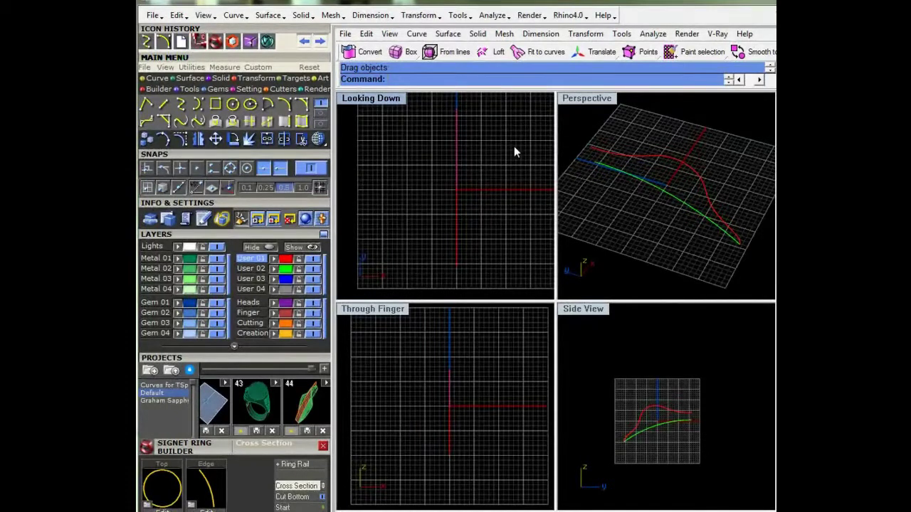
# Step: Trim the red curve's right end flush with the green arc using a temporary vertical line from the arc's end, and delete that line
pyautogui.scroll(3, 691, 420)
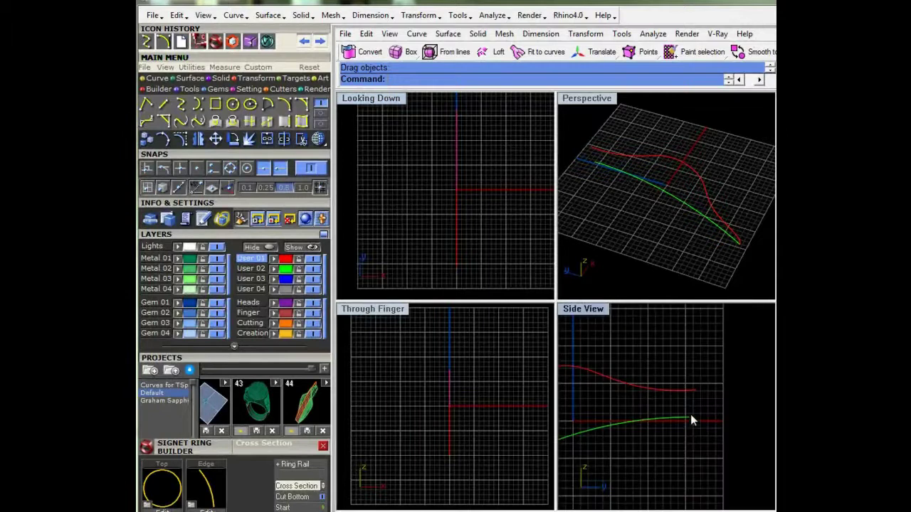
pyautogui.click(164, 105)
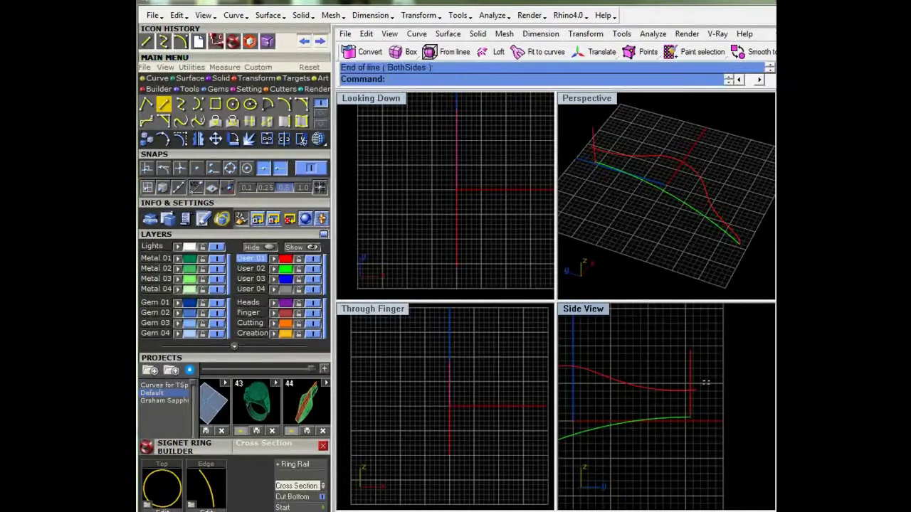
pyautogui.moveTo(708, 381); pyautogui.dragTo(686, 395)
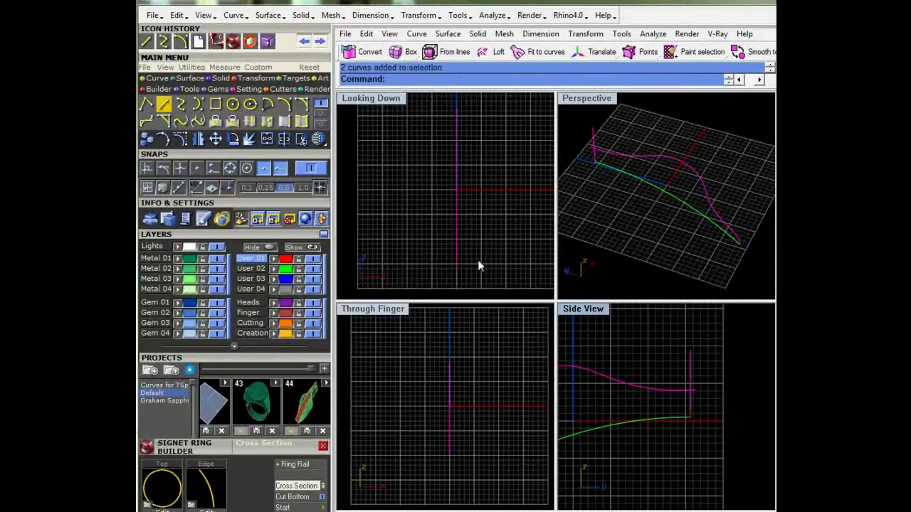
pyautogui.click(302, 138)
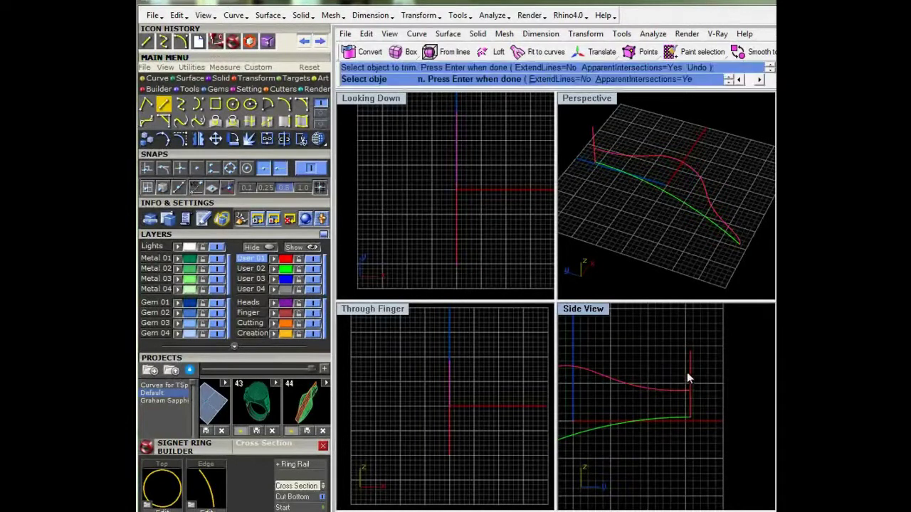
pyautogui.press('Delete')
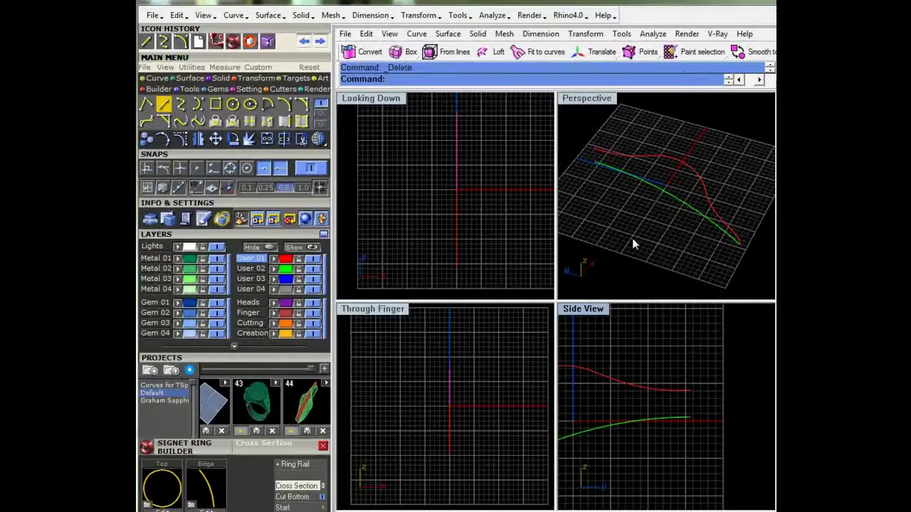
# Step: With projected snapping on, draw an S-shaped interpolated curve on layer User 01 in the Looking Down view, spanning the side profile's two ends
pyautogui.click(232, 186)
pyautogui.click(181, 105)
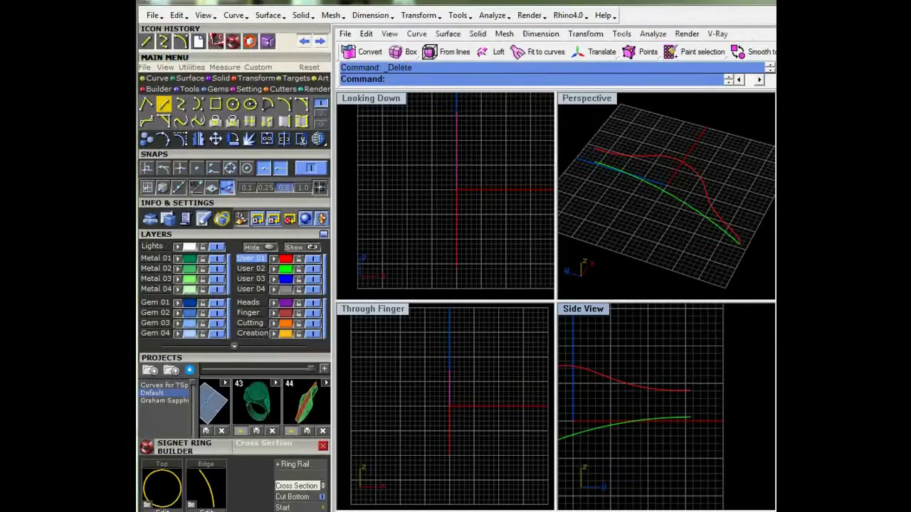
pyautogui.click(456, 112)
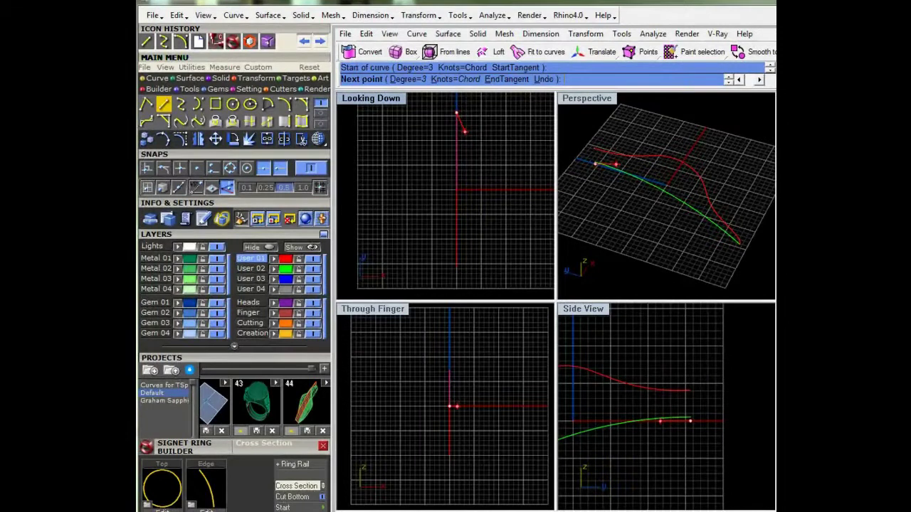
pyautogui.click(465, 146)
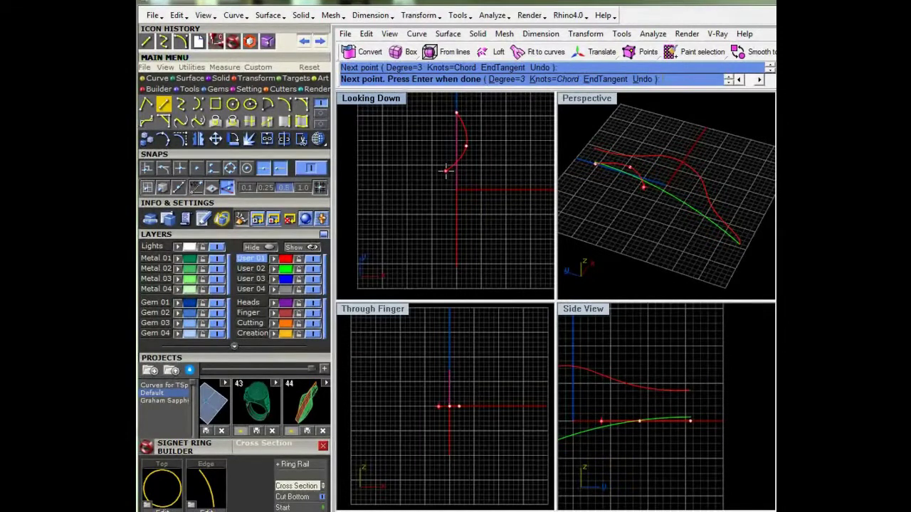
pyautogui.click(445, 170)
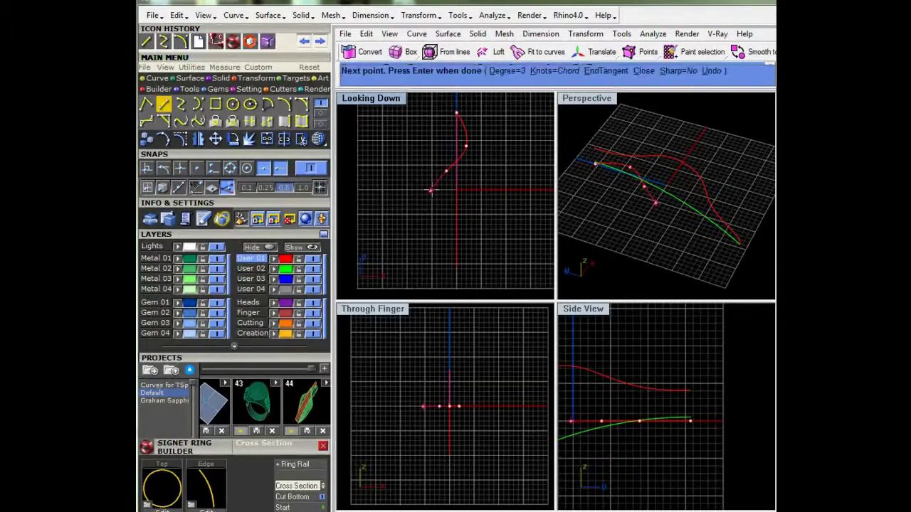
pyautogui.click(427, 188)
pyautogui.click(426, 217)
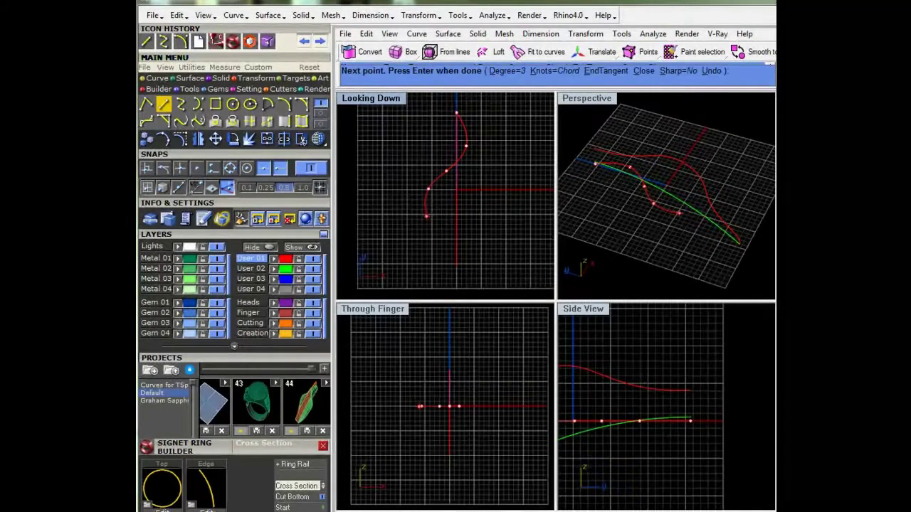
pyautogui.click(439, 241)
pyautogui.scroll(8, 449, 249)
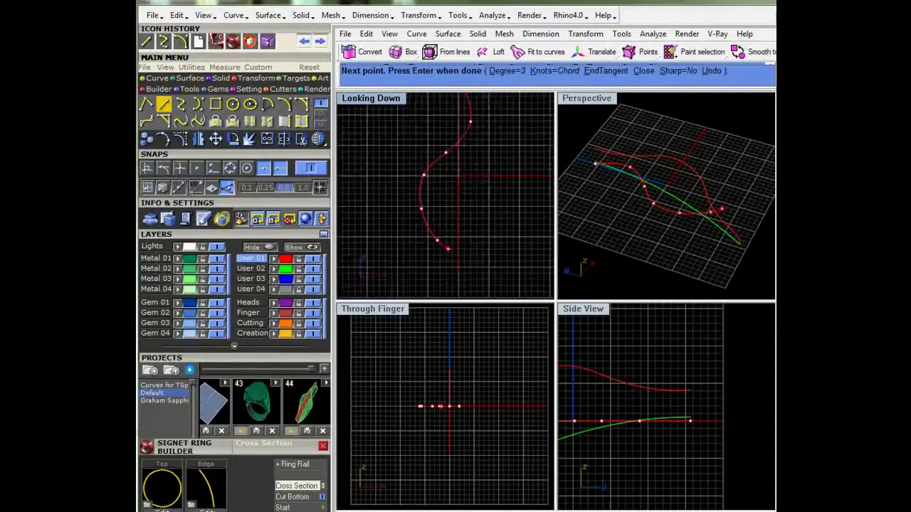
pyautogui.click(447, 253)
pyautogui.click(457, 274)
pyautogui.scroll(4, 458, 275)
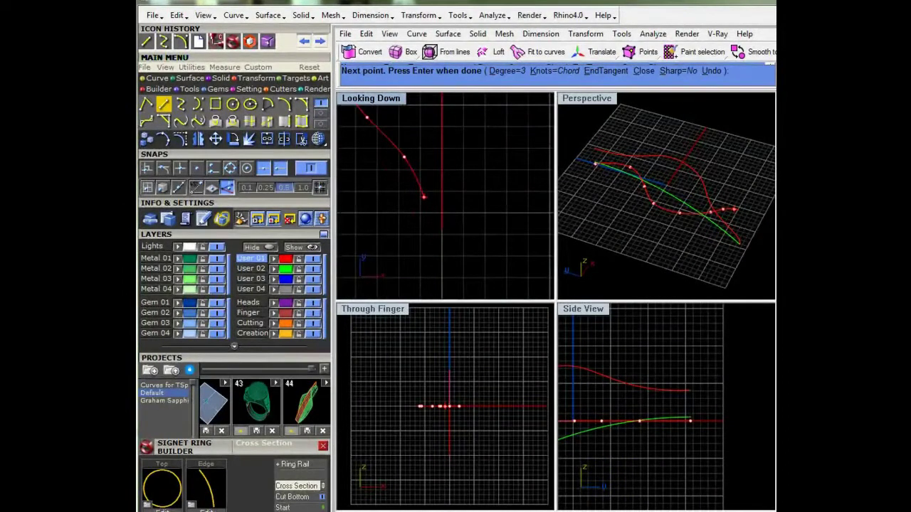
pyautogui.scroll(4, 423, 199)
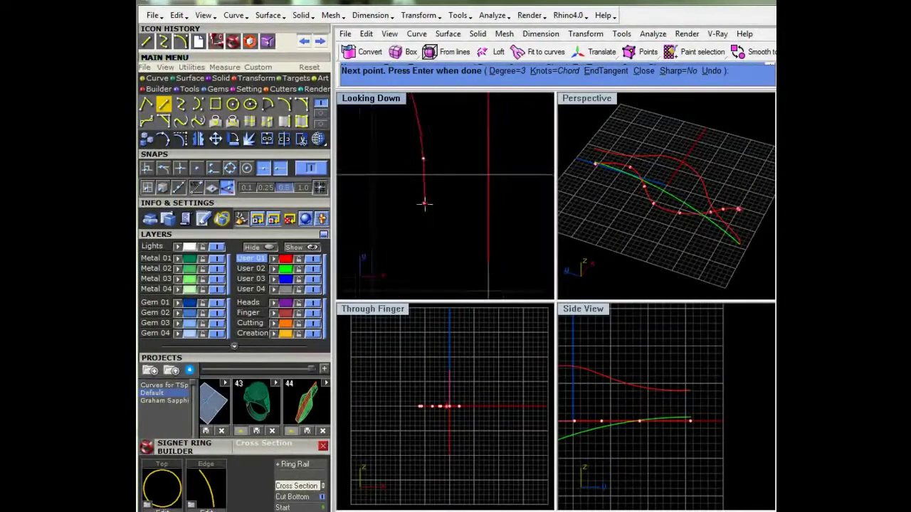
pyautogui.click(457, 241)
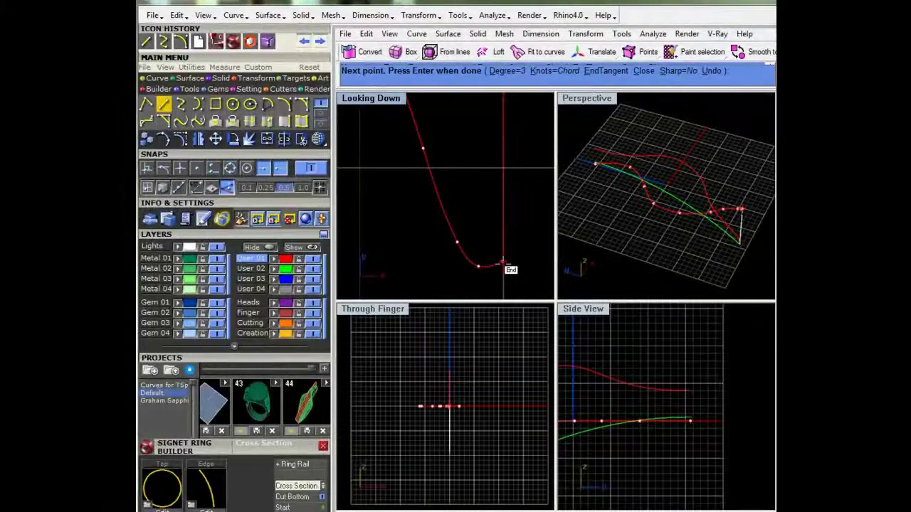
pyautogui.click(502, 263)
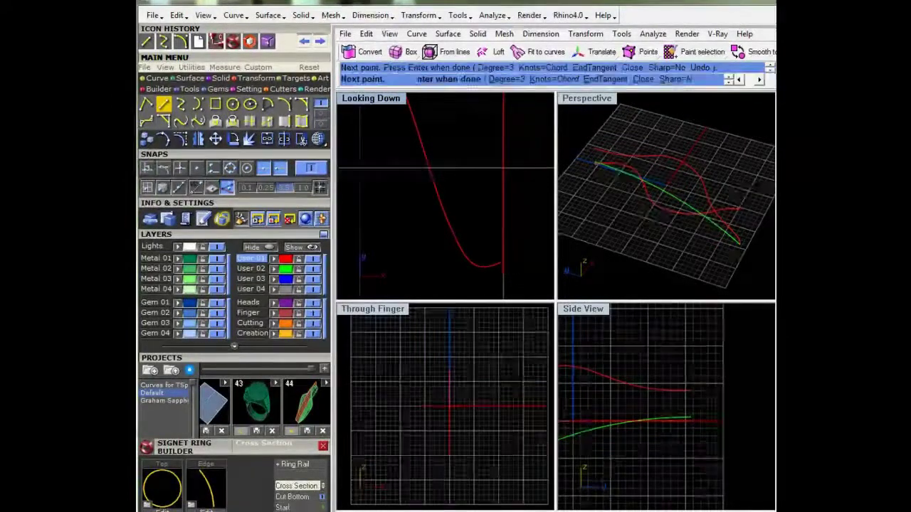
pyautogui.press('Return')
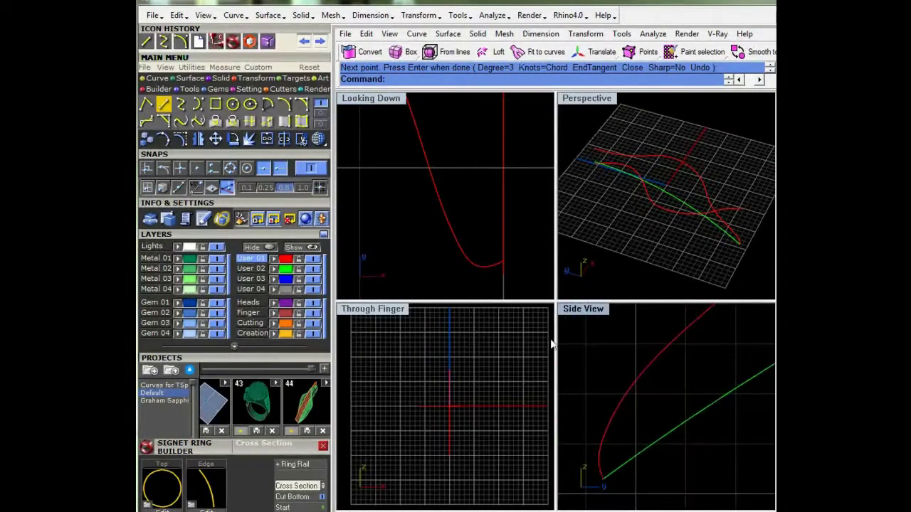
# Step: Show the top-view curve's control points and shift the two nearest its lower end inward to remove the hooked bend
pyautogui.click(479, 269)
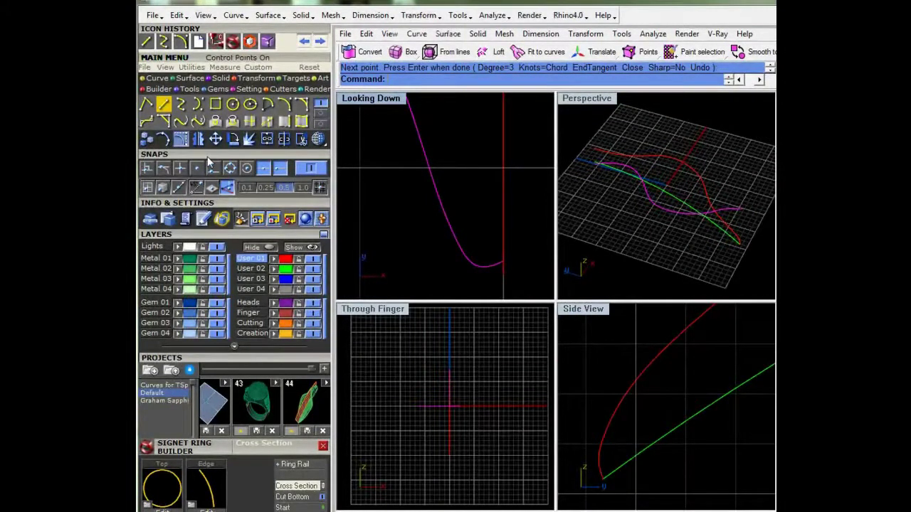
pyautogui.click(181, 139)
pyautogui.moveTo(473, 272); pyautogui.dragTo(461, 242)
pyautogui.scroll(4, 481, 261)
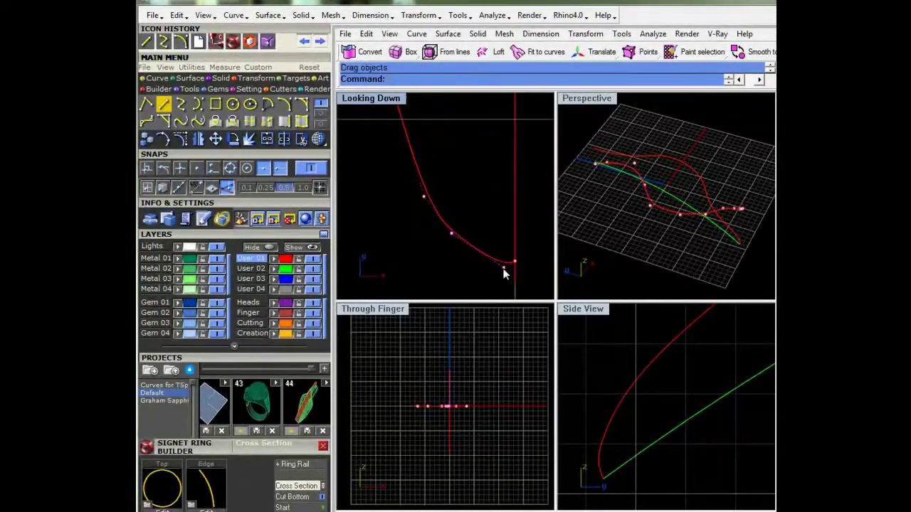
pyautogui.moveTo(504, 268); pyautogui.dragTo(479, 257)
pyautogui.scroll(-4, 427, 187)
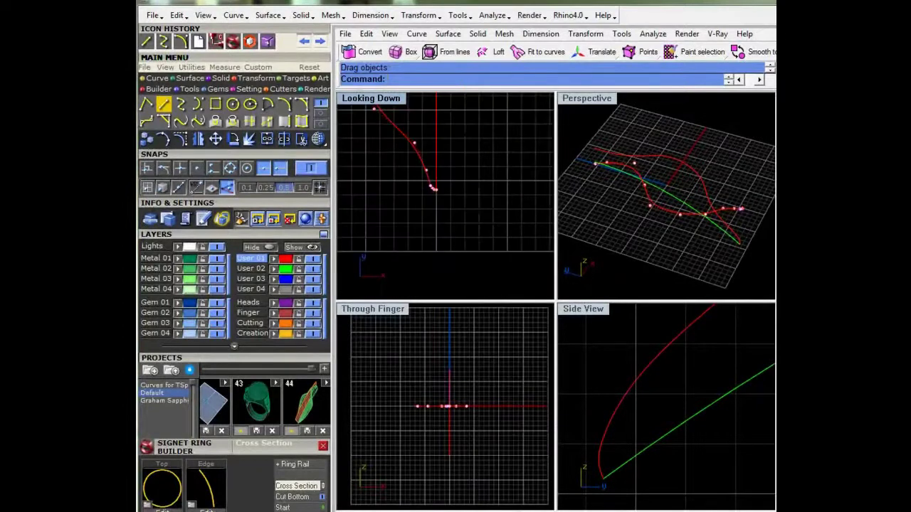
# Step: Shift control points along the top-view curve's left bulge slightly upward to smooth it, and hide the control points
pyautogui.scroll(5, 443, 172)
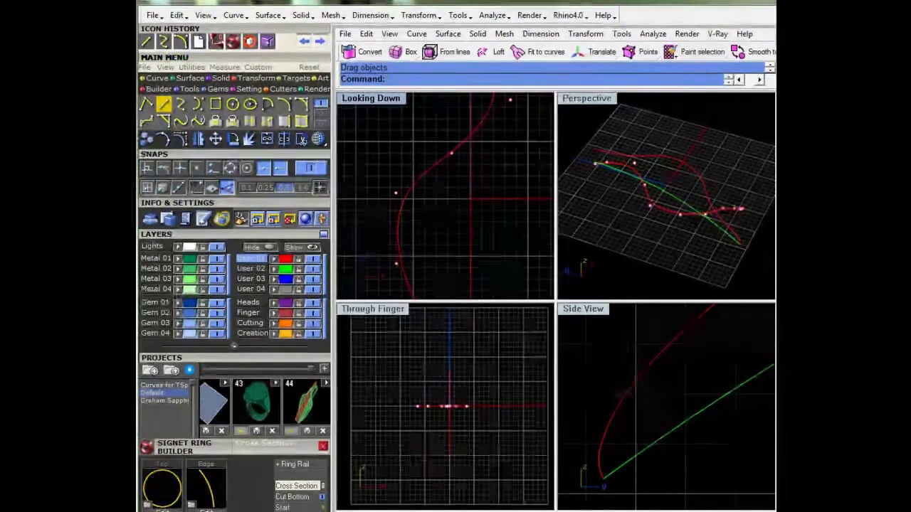
pyautogui.moveTo(396, 193); pyautogui.dragTo(392, 178)
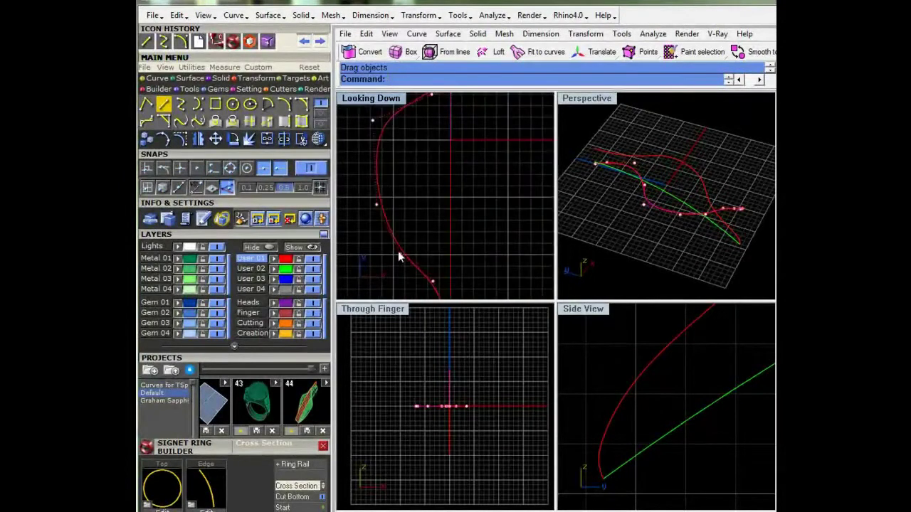
pyautogui.moveTo(400, 254); pyautogui.dragTo(403, 236)
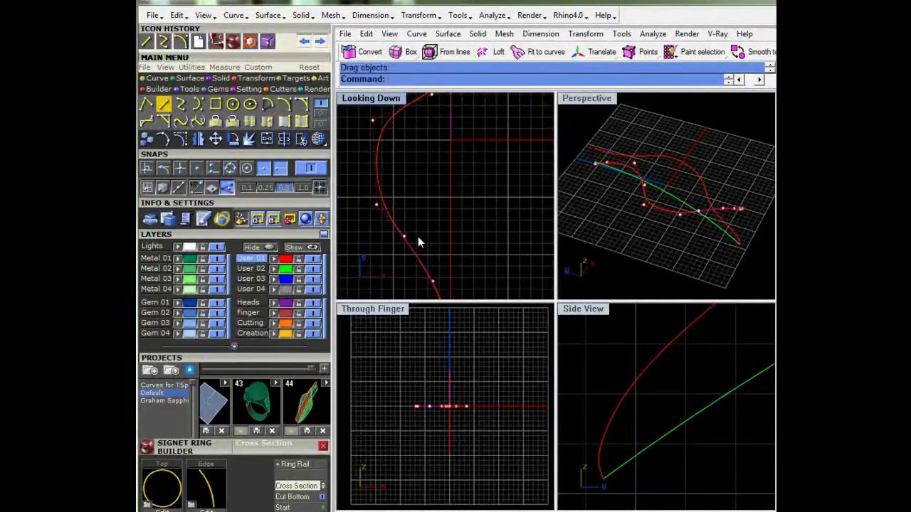
pyautogui.scroll(-8, 417, 237)
pyautogui.press('Escape')
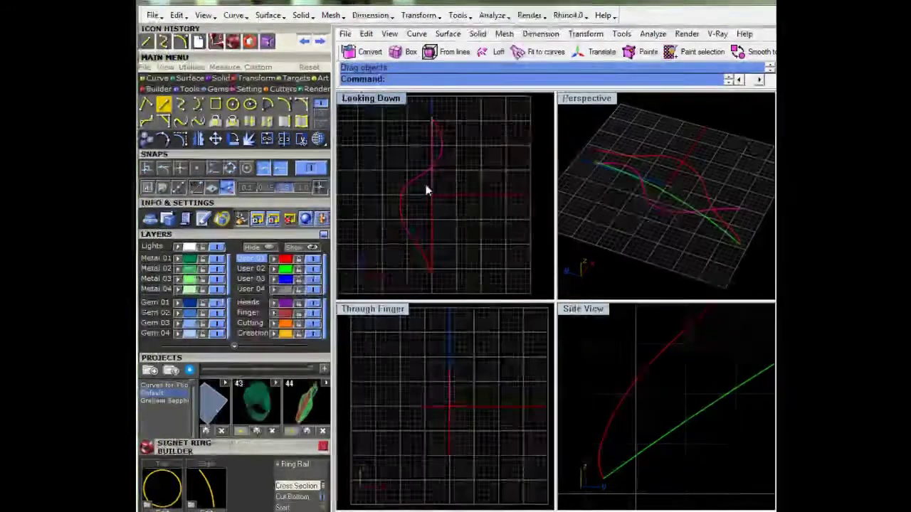
# Step: Make User 02 the current layer and combine the red side-view and top-view curves into a 3D curve with Curve from 2 Views
pyautogui.click(411, 183)
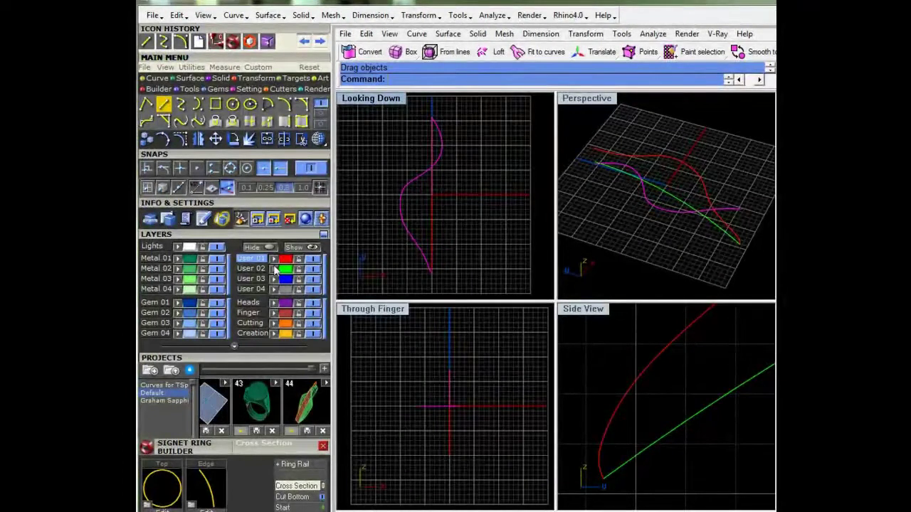
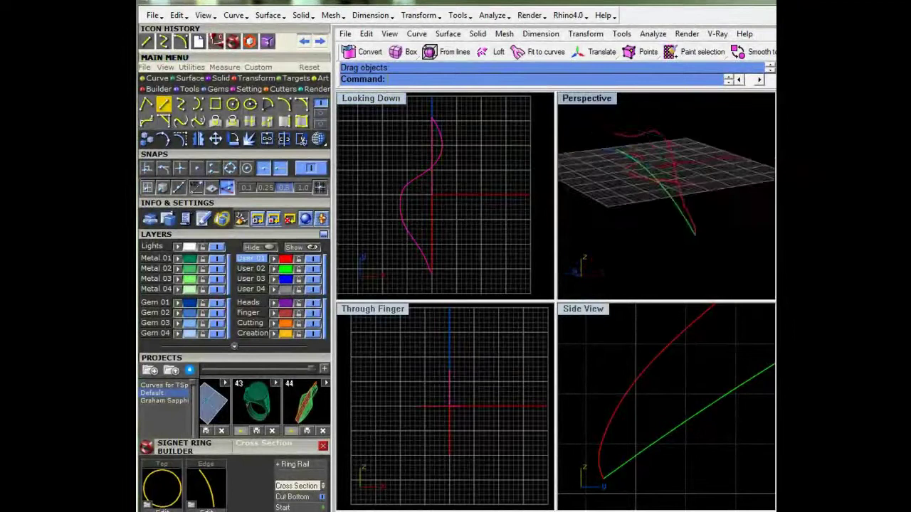
pyautogui.moveTo(718, 202); pyautogui.dragTo(622, 228, button='right')
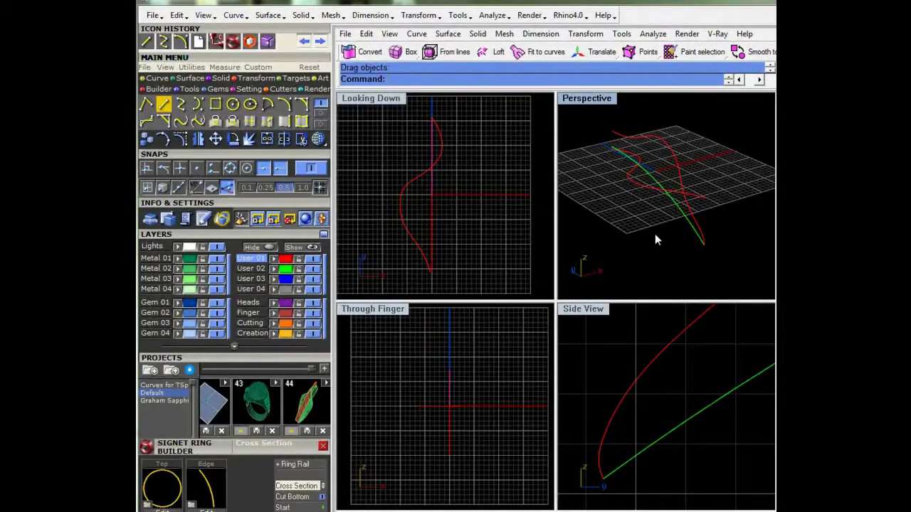
pyautogui.moveTo(654, 234); pyautogui.dragTo(633, 240, button='right')
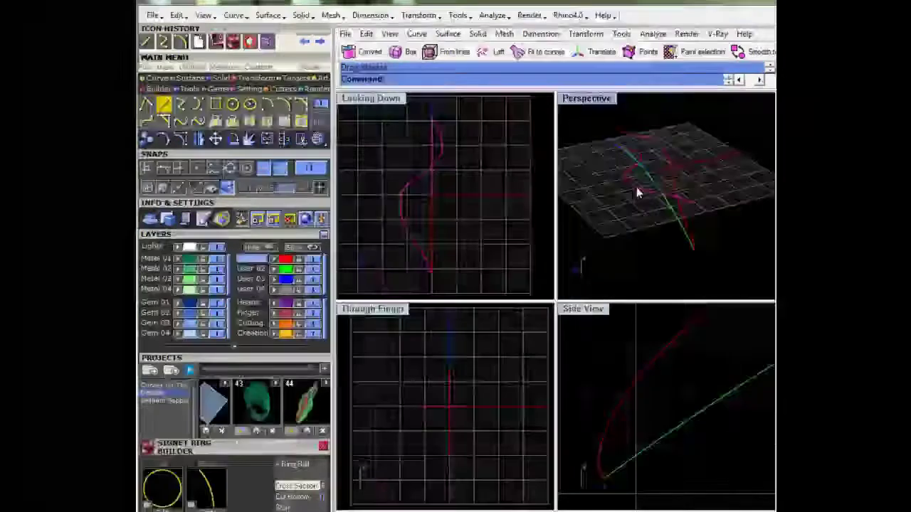
pyautogui.click(291, 270)
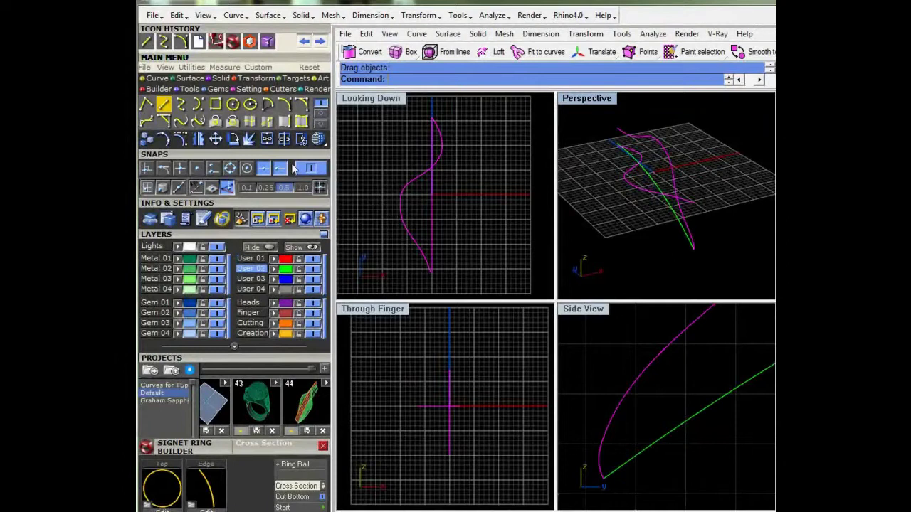
pyautogui.click(321, 113)
pyautogui.click(250, 121)
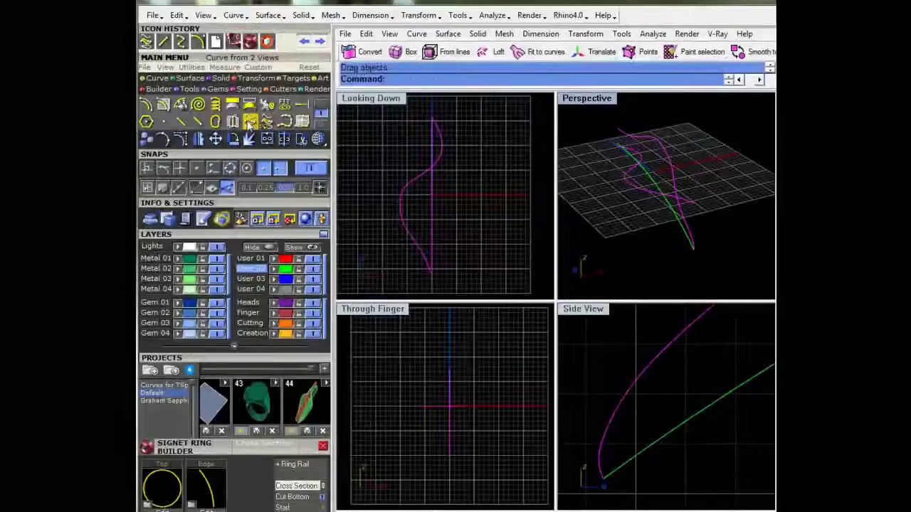
pyautogui.moveTo(689, 232); pyautogui.dragTo(651, 237, button='right')
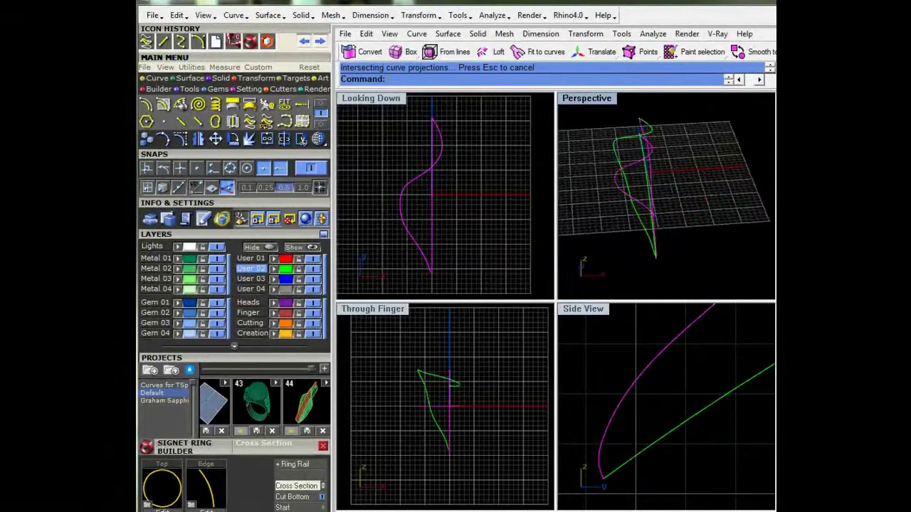
pyautogui.moveTo(651, 237); pyautogui.dragTo(730, 214, button='right')
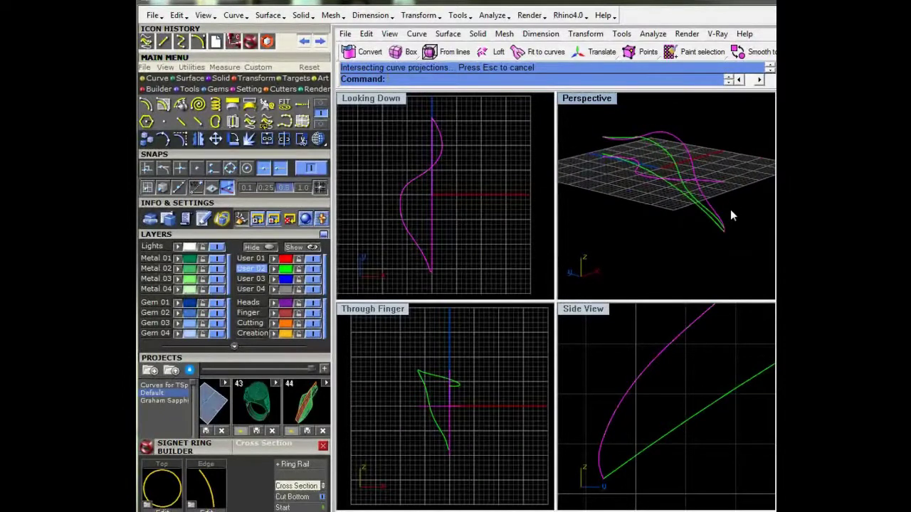
# Step: Create a second 3D curve from the green side-view arc and the top-view curve with Curve from 2 Views
pyautogui.moveTo(693, 205); pyautogui.dragTo(644, 227, button='right')
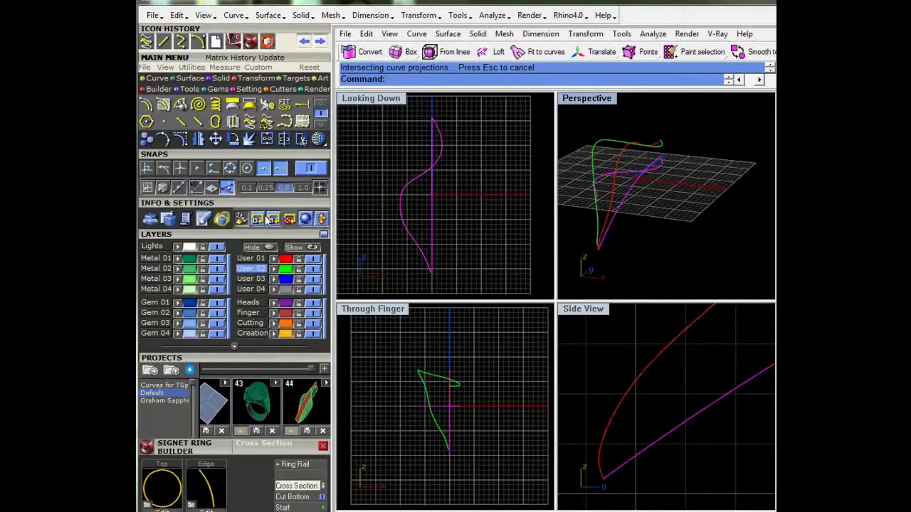
pyautogui.click(251, 122)
pyautogui.moveTo(626, 228); pyautogui.dragTo(671, 230, button='right')
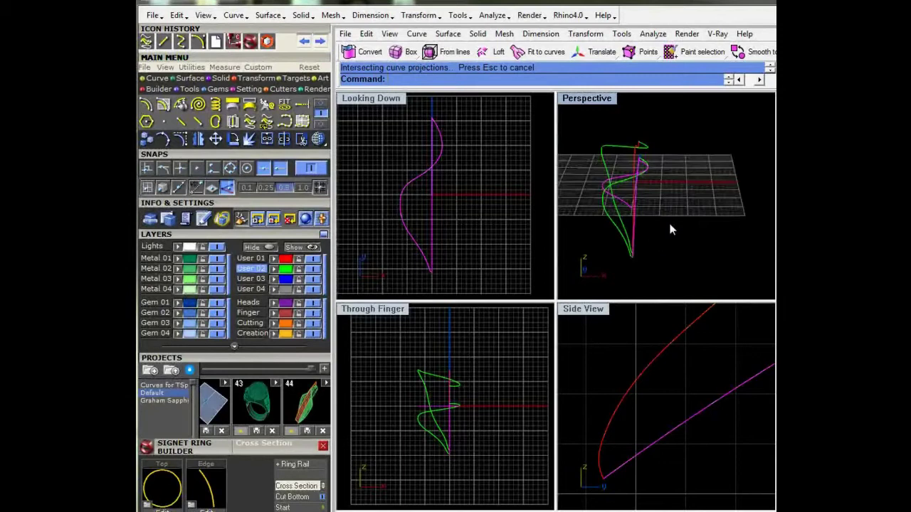
pyautogui.press('Delete')
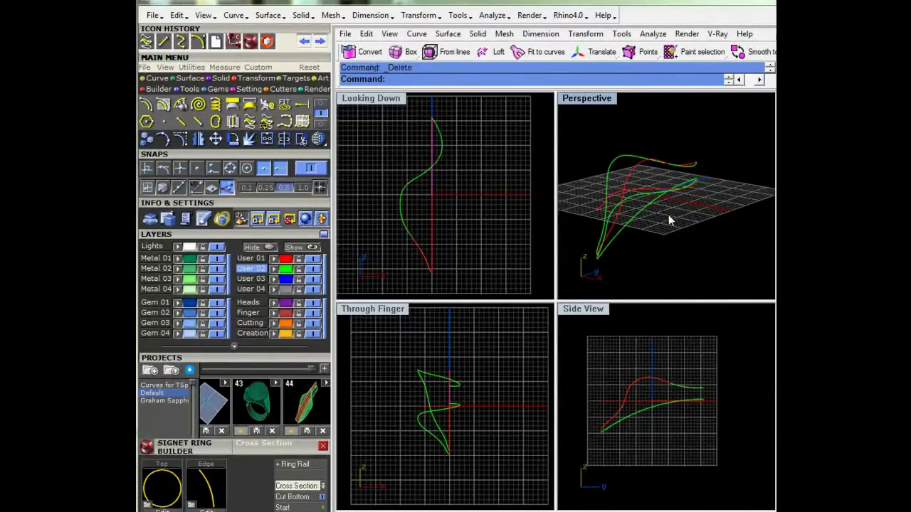
# Step: On layer Creation, draw a small half-circle with Arc Direction beside the curves in the Through Finger view, bulging to the left
pyautogui.moveTo(668, 214); pyautogui.dragTo(654, 236, button='right')
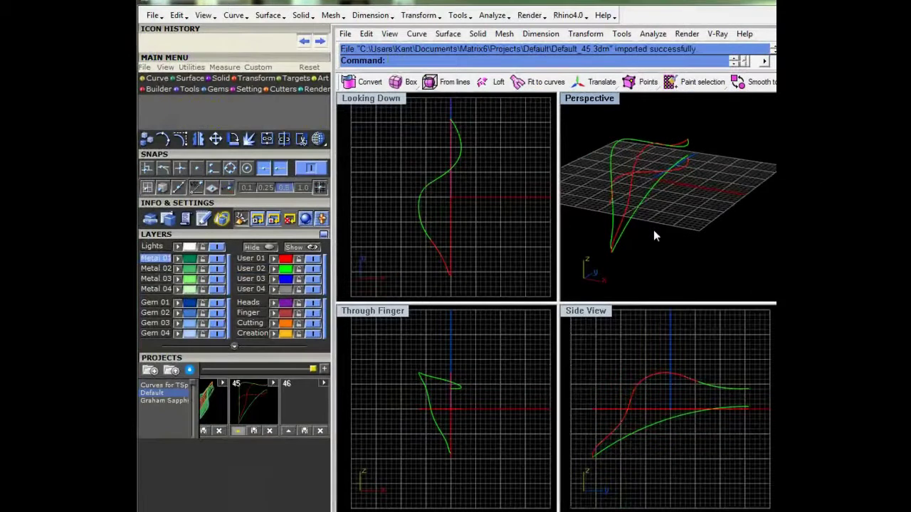
pyautogui.moveTo(655, 235); pyautogui.dragTo(630, 238, button='right')
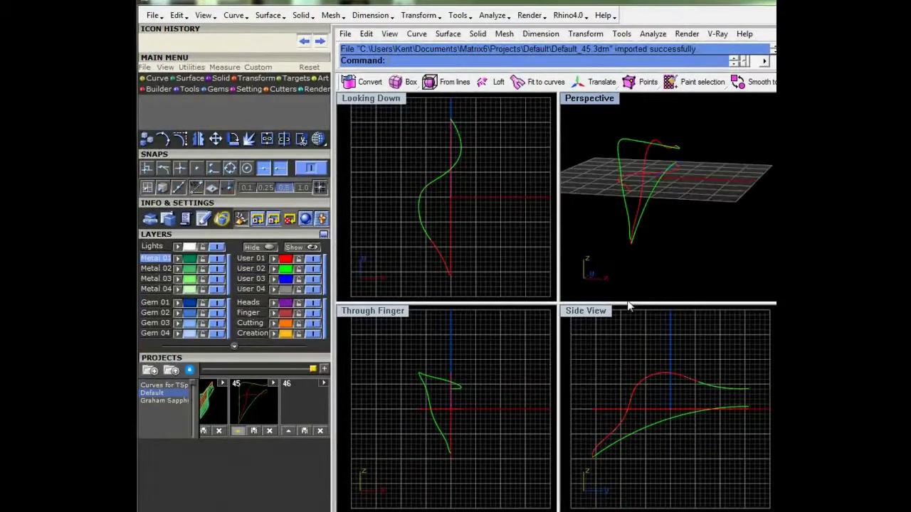
pyautogui.click(283, 338)
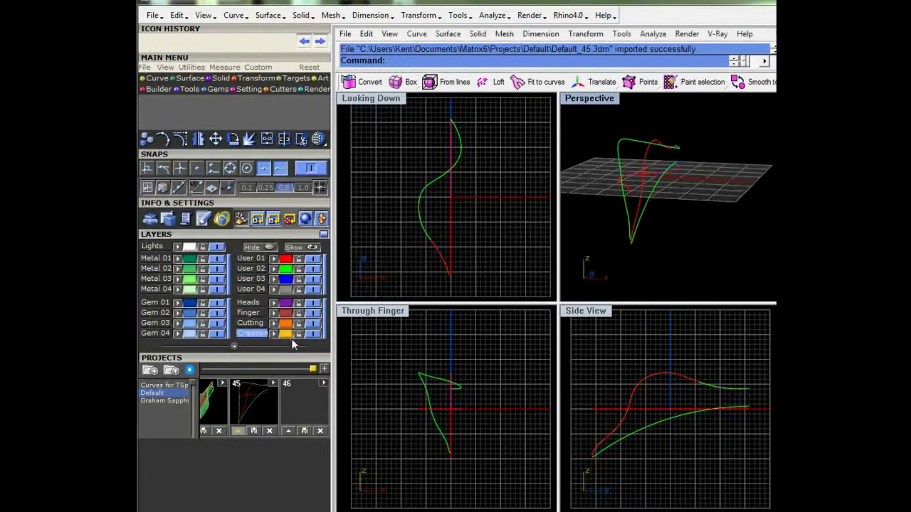
pyautogui.click(159, 81)
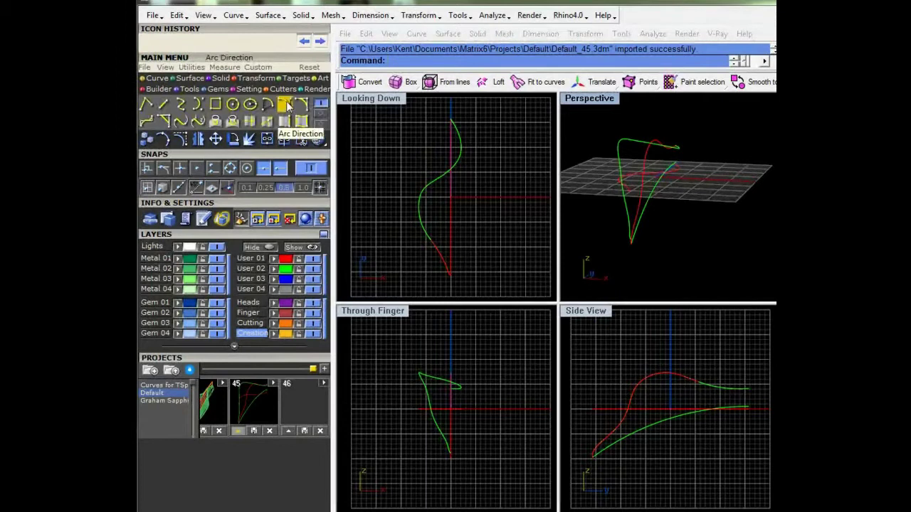
pyautogui.click(284, 105)
pyautogui.click(396, 408)
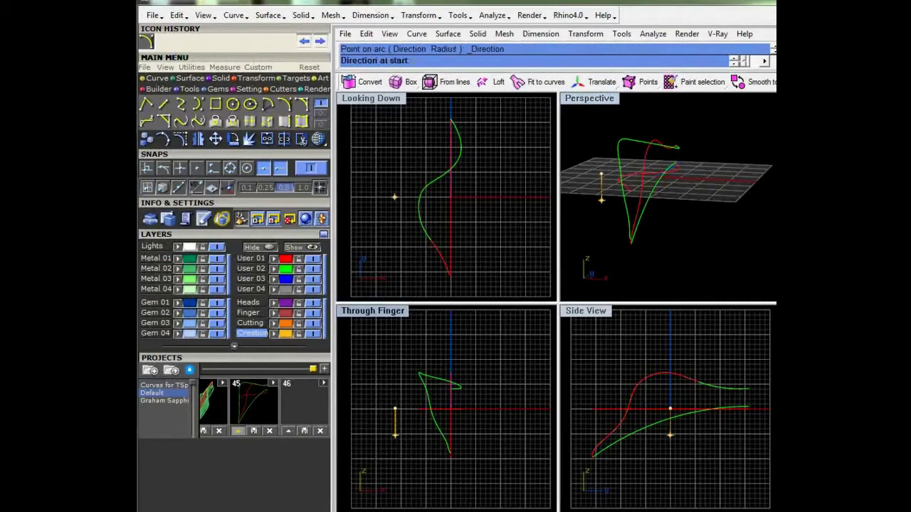
pyautogui.click(382, 409)
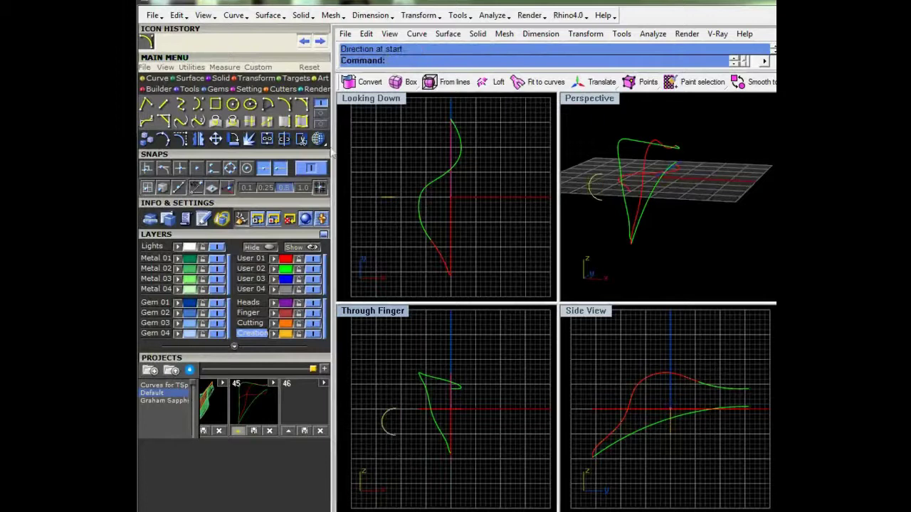
pyautogui.click(284, 104)
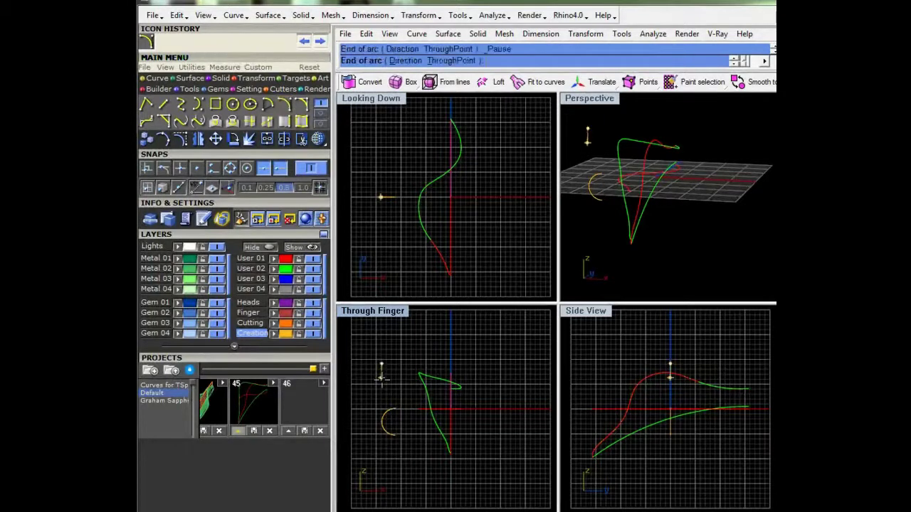
pyautogui.click(381, 386)
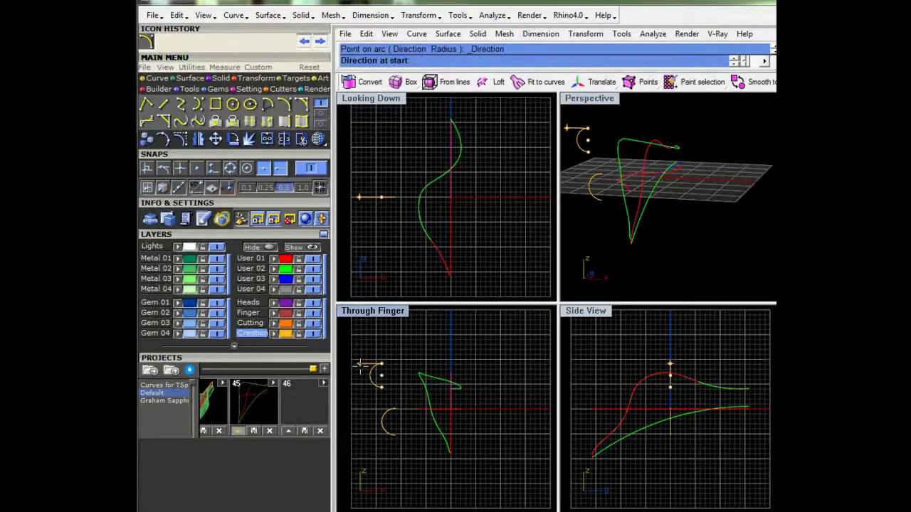
pyautogui.click(360, 365)
pyautogui.click(371, 380)
pyautogui.press('Delete')
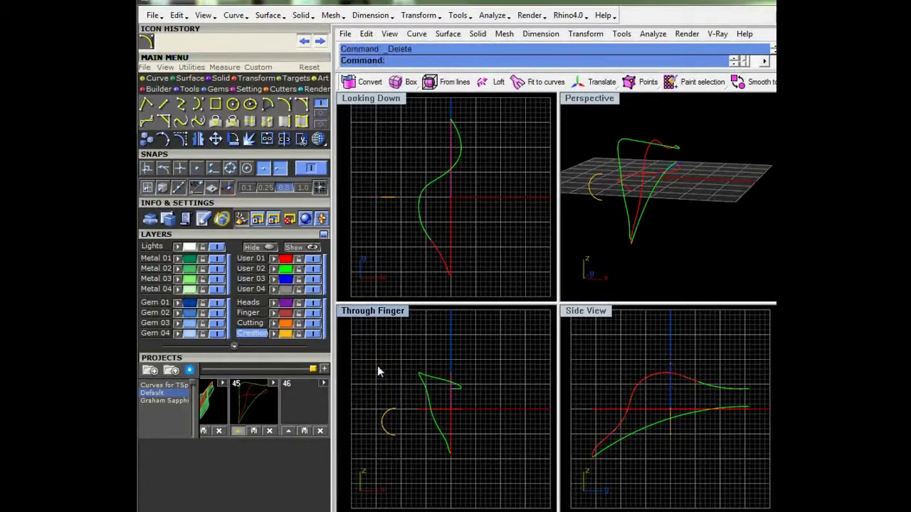
# Step: Orient a copy of the half-circle by its two endpoints onto the matching ends of the upper and lower 3D rails, with Copy=Yes and Scale=3D
pyautogui.click(382, 427)
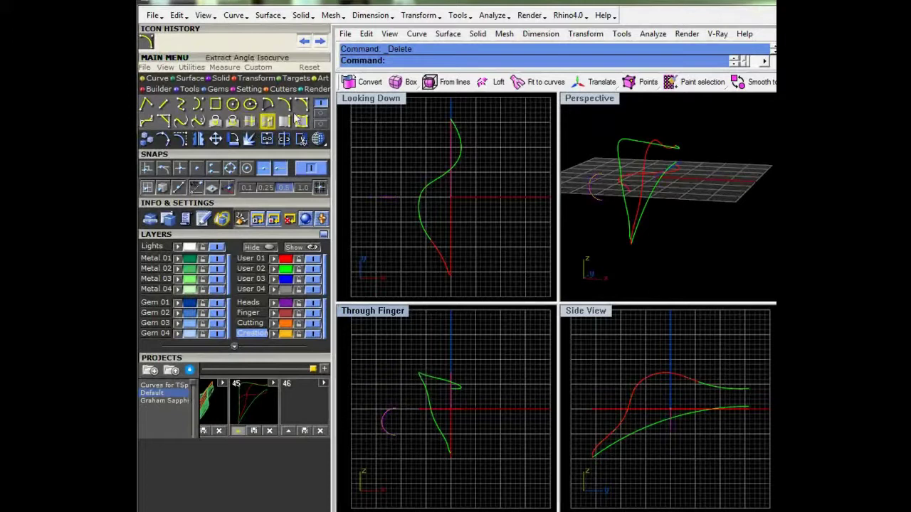
pyautogui.click(254, 79)
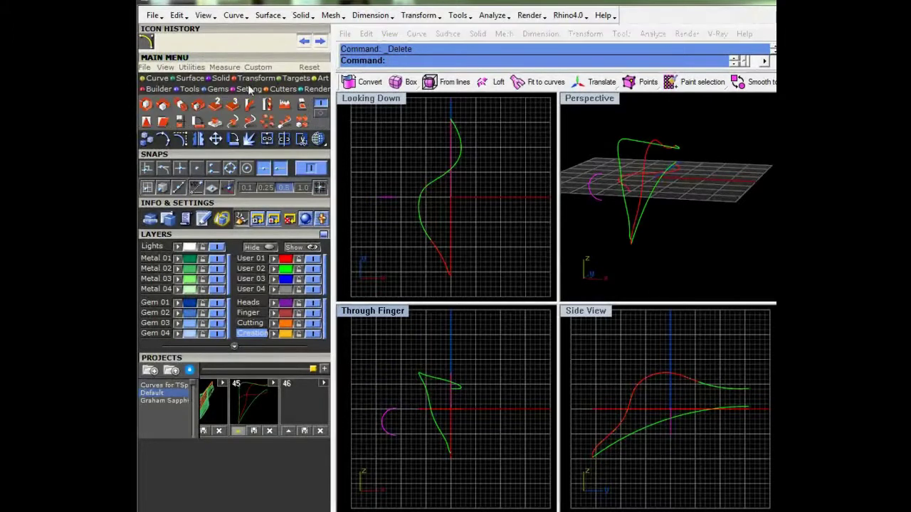
pyautogui.click(215, 104)
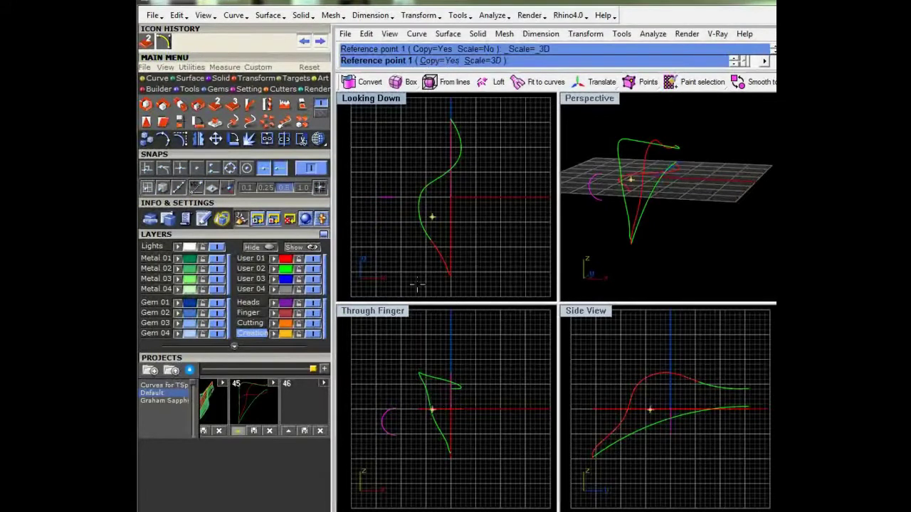
pyautogui.click(395, 409)
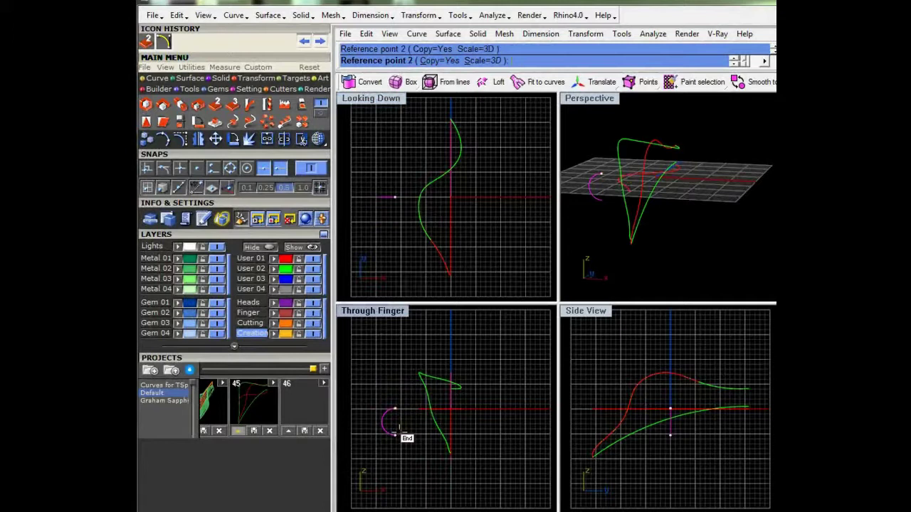
pyautogui.click(395, 435)
pyautogui.scroll(7, 676, 155)
pyautogui.moveTo(675, 155); pyautogui.dragTo(690, 175, button='right')
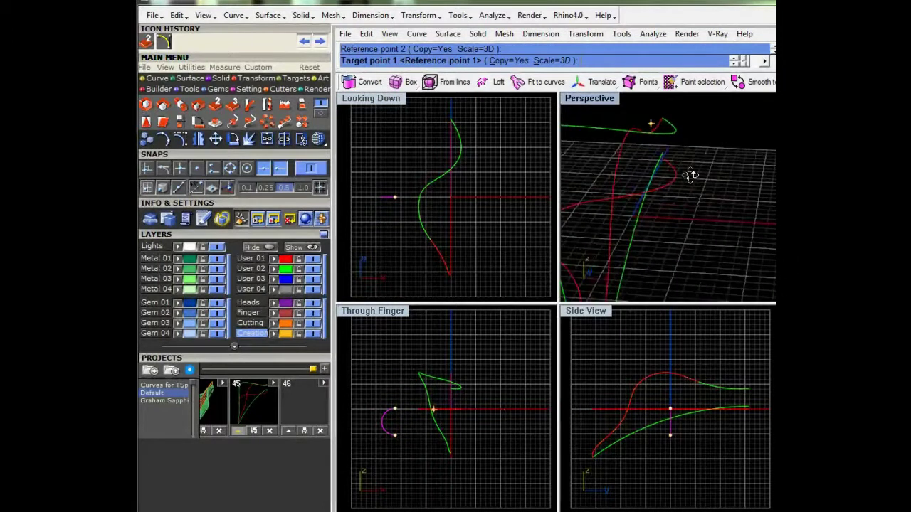
pyautogui.moveTo(690, 175)
pyautogui.mouseDown(button='right')
pyautogui.moveTo(709, 217)
pyautogui.moveTo(675, 192)
pyautogui.moveTo(723, 146)
pyautogui.moveTo(696, 158)
pyautogui.mouseUp(button='right')
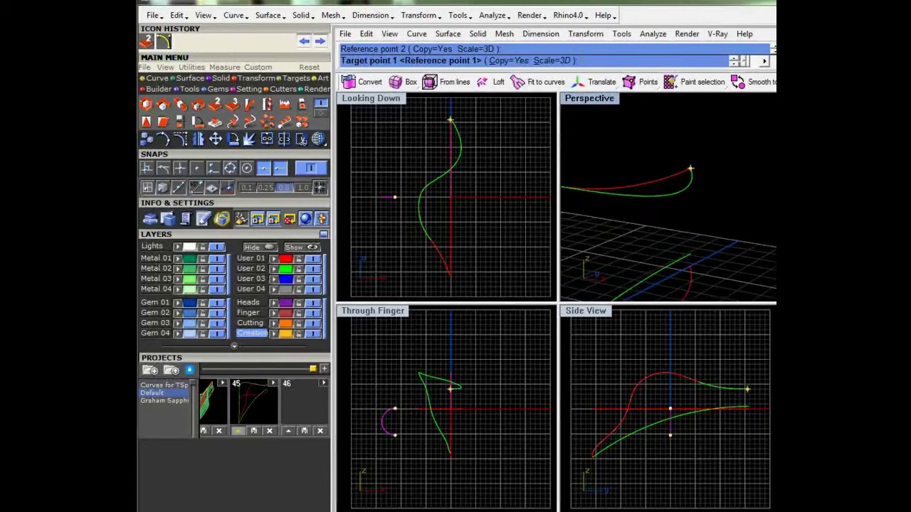
pyautogui.click(690, 168)
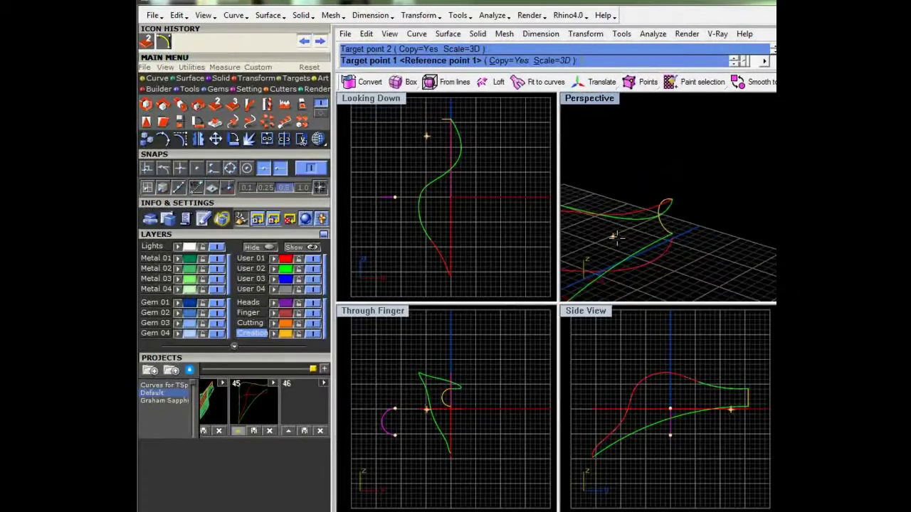
# Step: Turn on the Near and End snaps and place a second 3D-scaled copy of the arc between the upper and lower rails, partway along them
pyautogui.moveTo(610, 236); pyautogui.dragTo(676, 208, button='right')
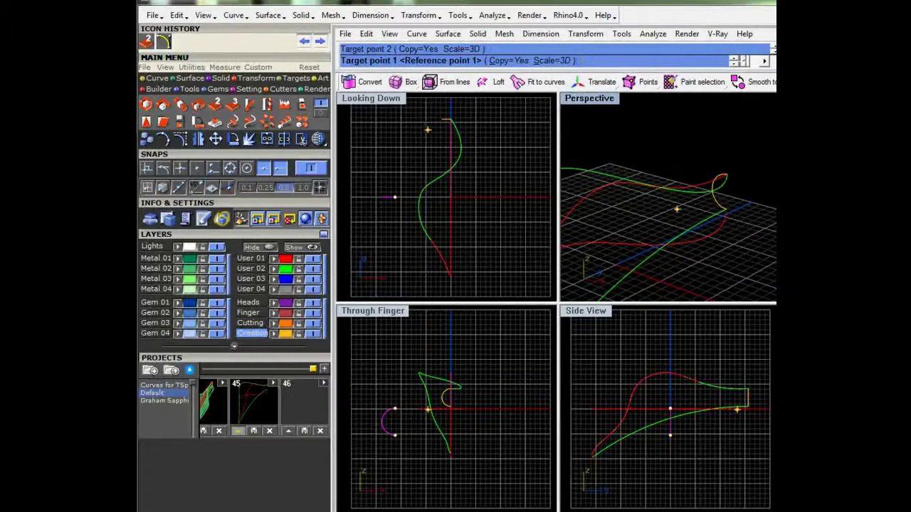
pyautogui.scroll(2, 677, 209)
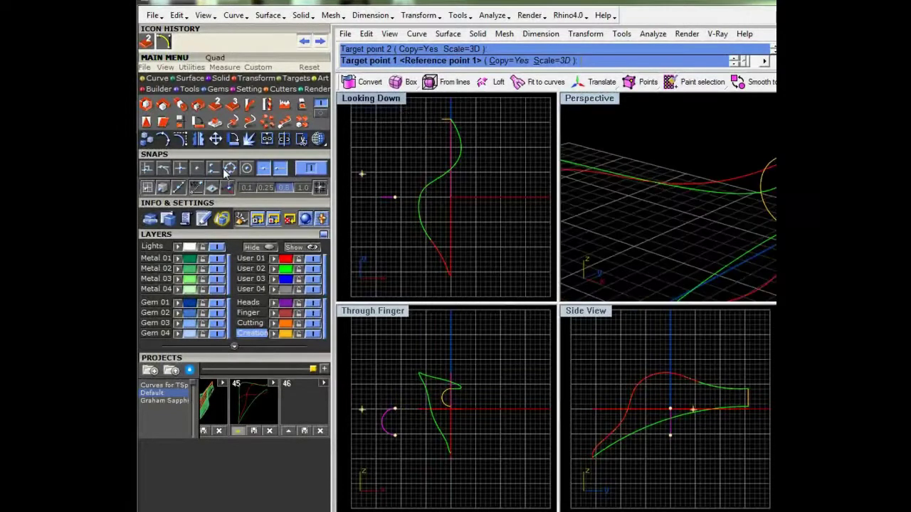
pyautogui.click(212, 170)
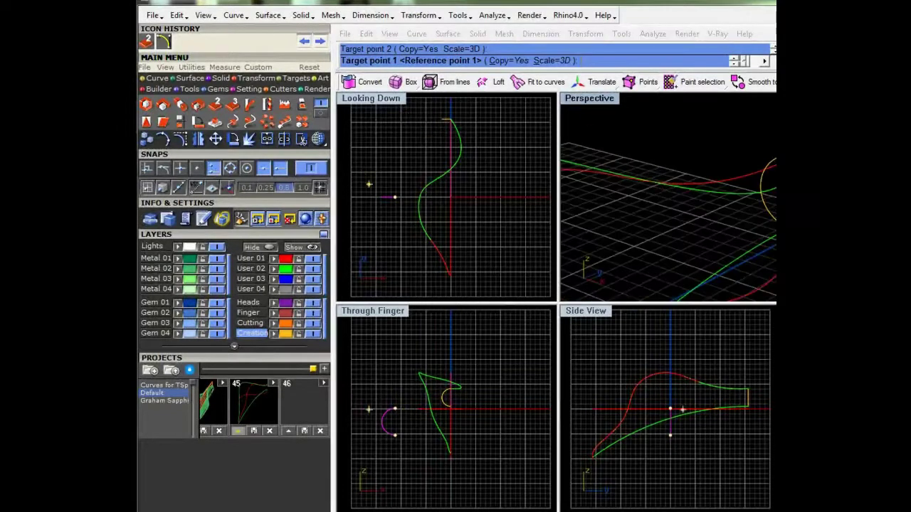
pyautogui.doubleClick(600, 101)
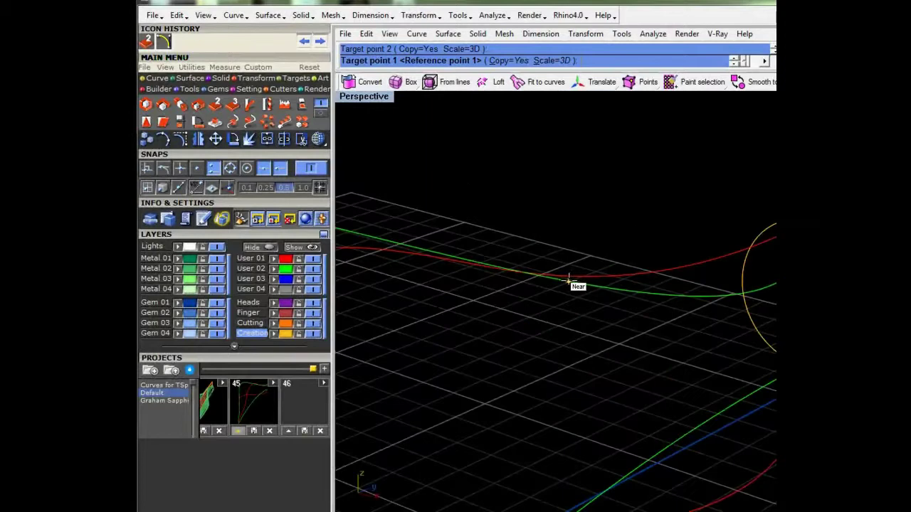
pyautogui.click(570, 283)
pyautogui.click(147, 169)
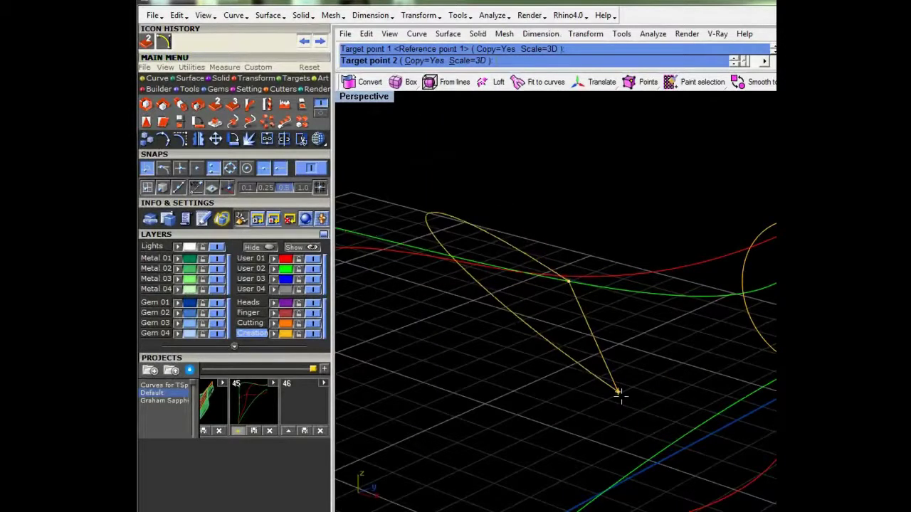
pyautogui.scroll(-3, 580, 506)
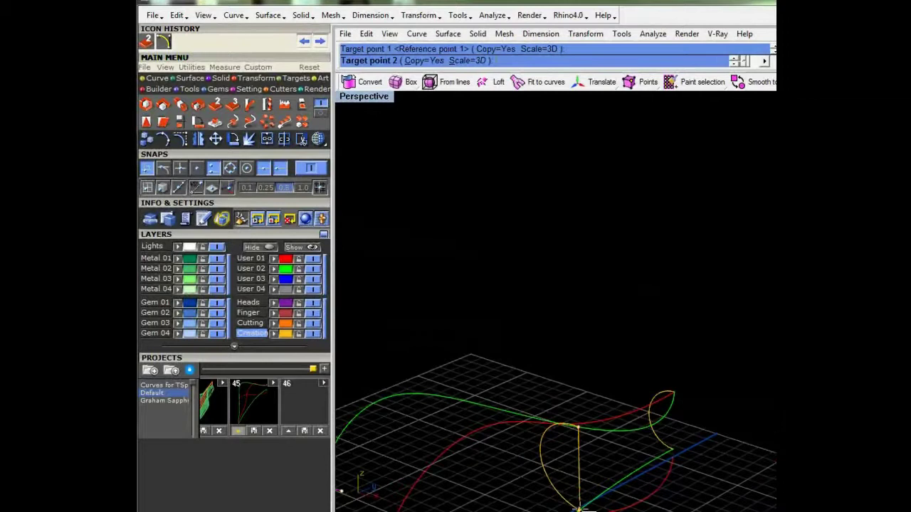
pyautogui.click(580, 507)
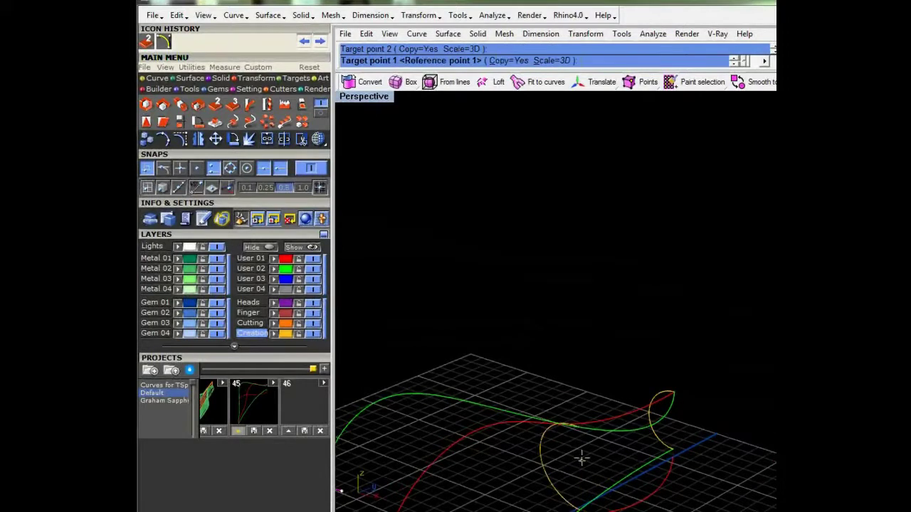
pyautogui.moveTo(581, 458); pyautogui.dragTo(705, 423, button='right')
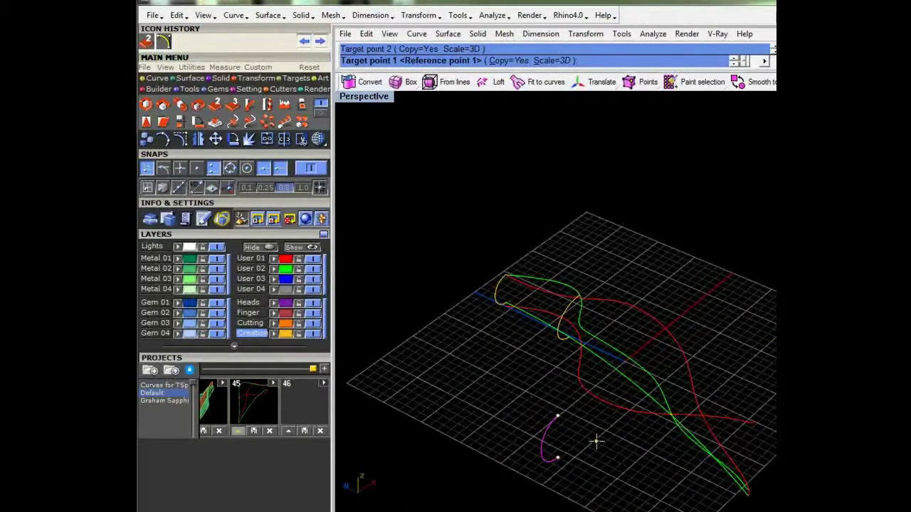
pyautogui.press('Return')
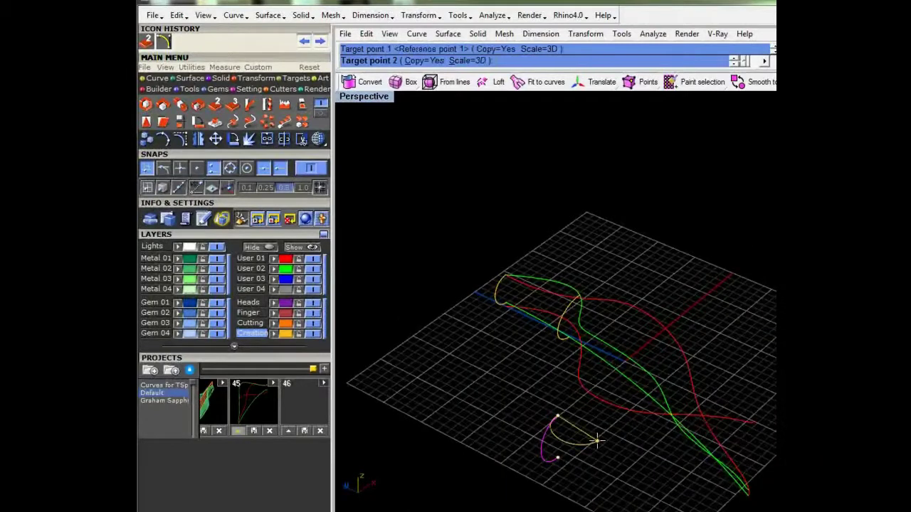
pyautogui.click(596, 441)
# Step: Draw a horizontal line in the Looking Down view across the lower part of the S-shaped curve, extending past it on both sides
pyautogui.moveTo(594, 442); pyautogui.dragTo(609, 412, button='right')
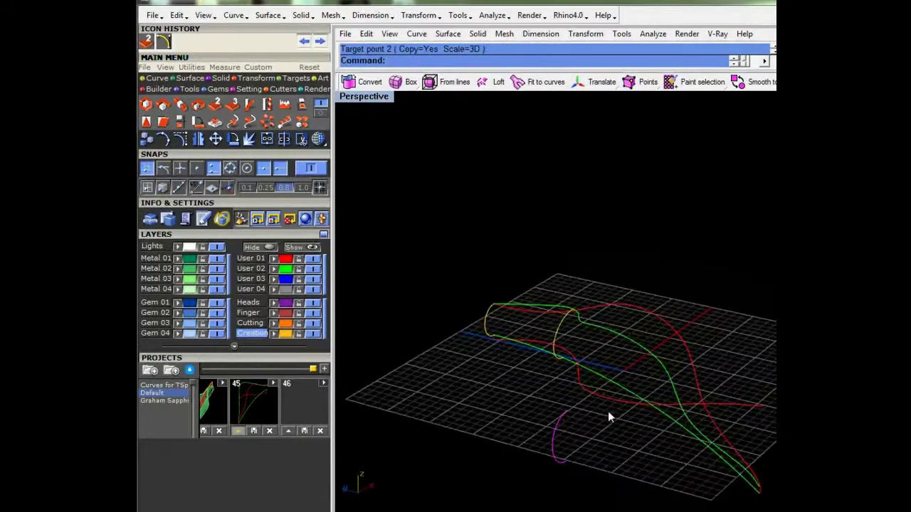
pyautogui.moveTo(608, 411); pyautogui.dragTo(539, 369, button='right')
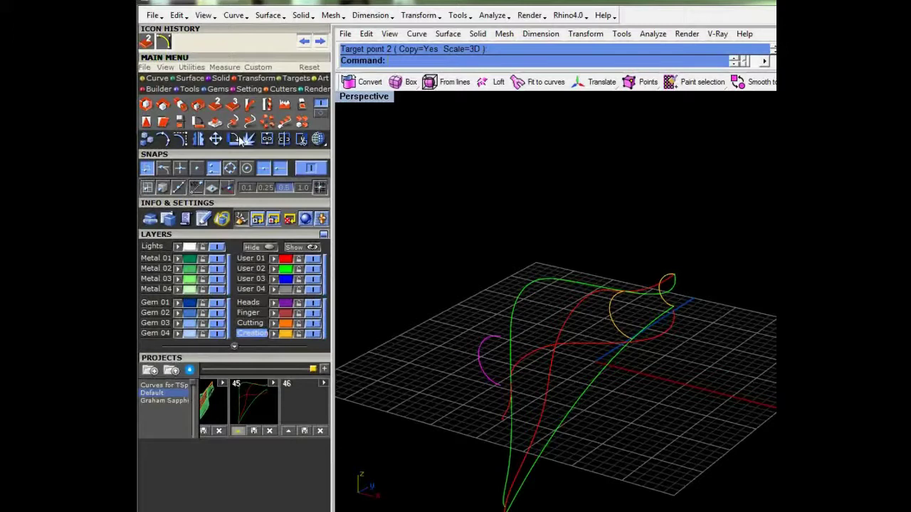
pyautogui.doubleClick(377, 95)
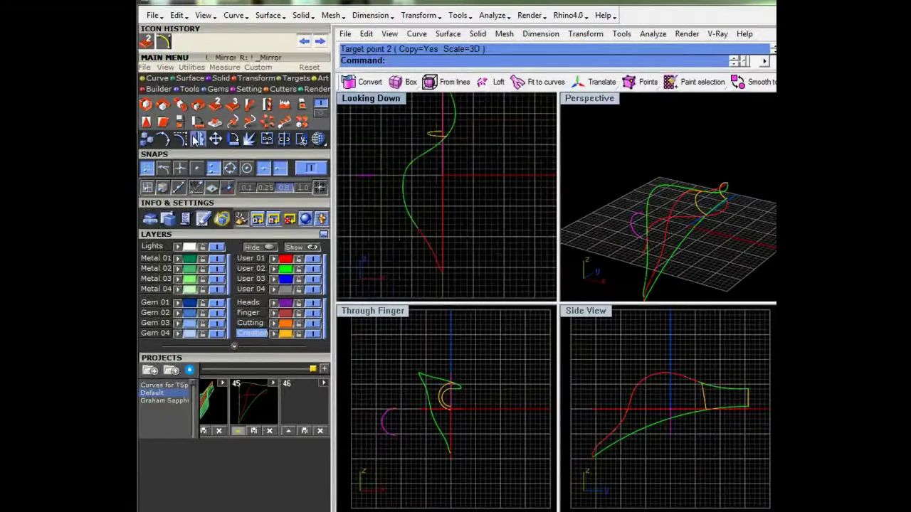
pyautogui.click(158, 77)
pyautogui.click(163, 105)
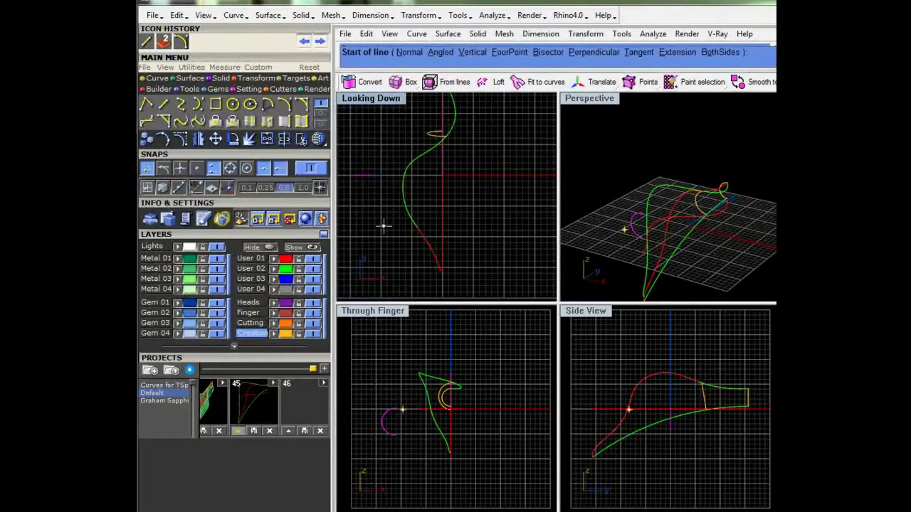
pyautogui.click(384, 226)
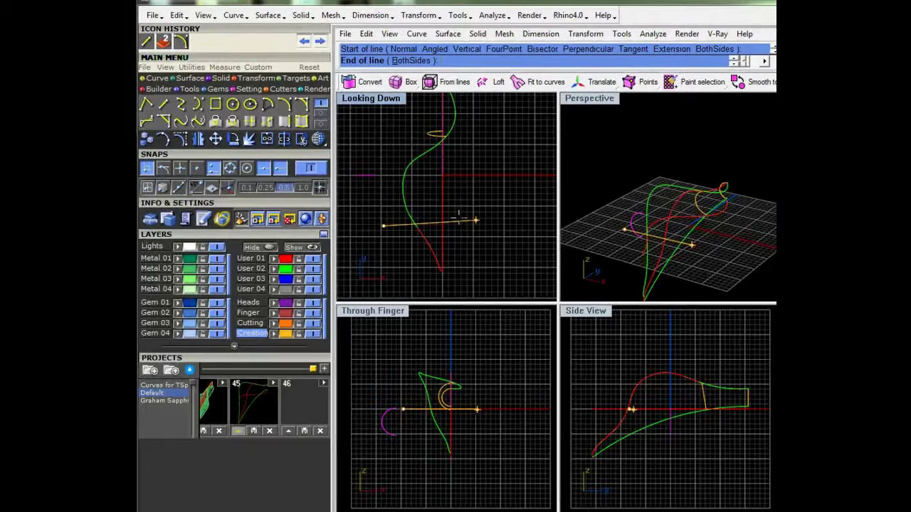
pyautogui.click(462, 213)
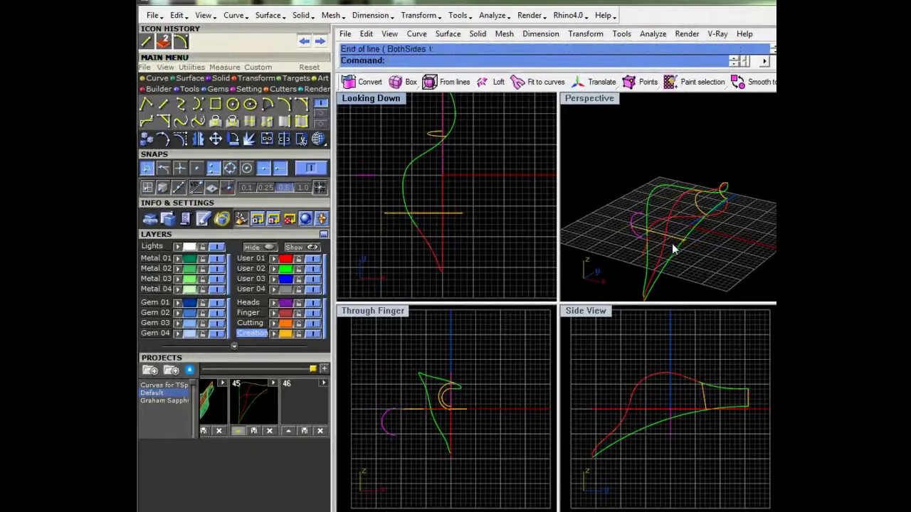
pyautogui.moveTo(673, 249); pyautogui.dragTo(667, 238, button='right')
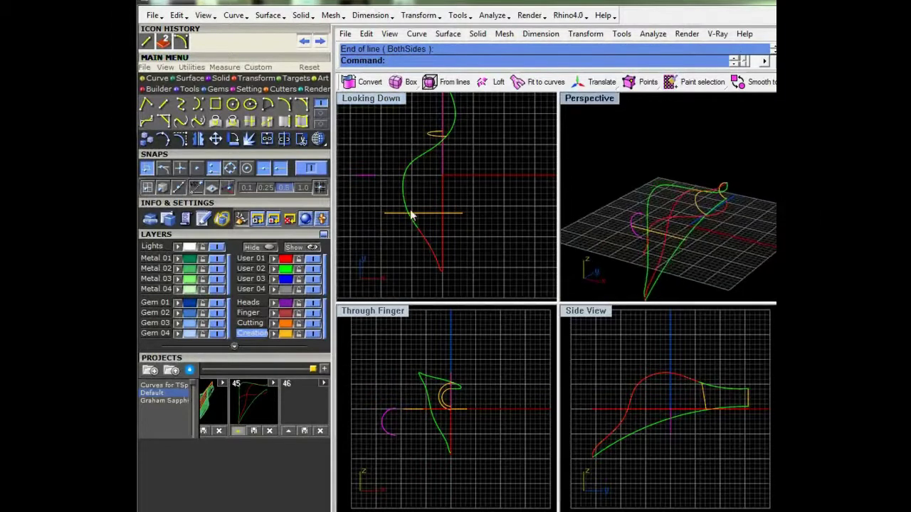
# Step: Turn on the Intersection snap and Planar mode, and try a line starting where the horizontal line crosses the curve in Looking Down view
pyautogui.click(182, 170)
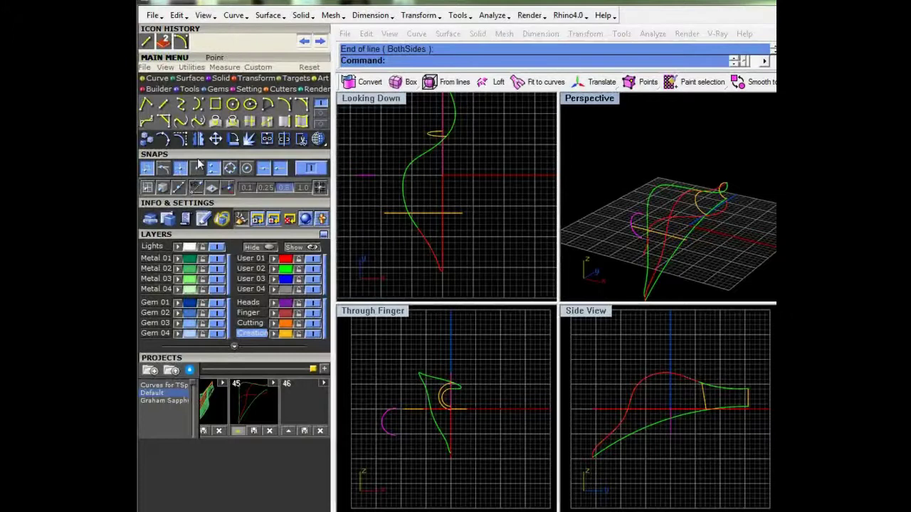
pyautogui.click(164, 105)
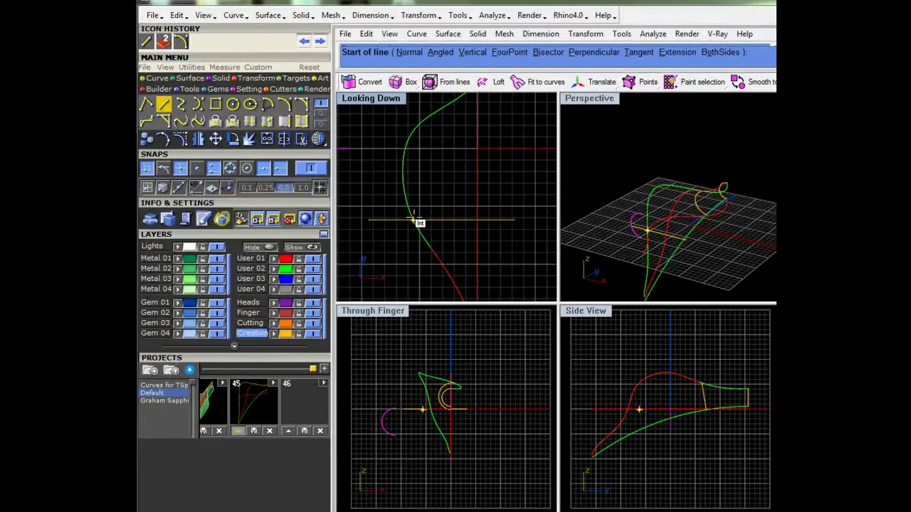
pyautogui.click(413, 220)
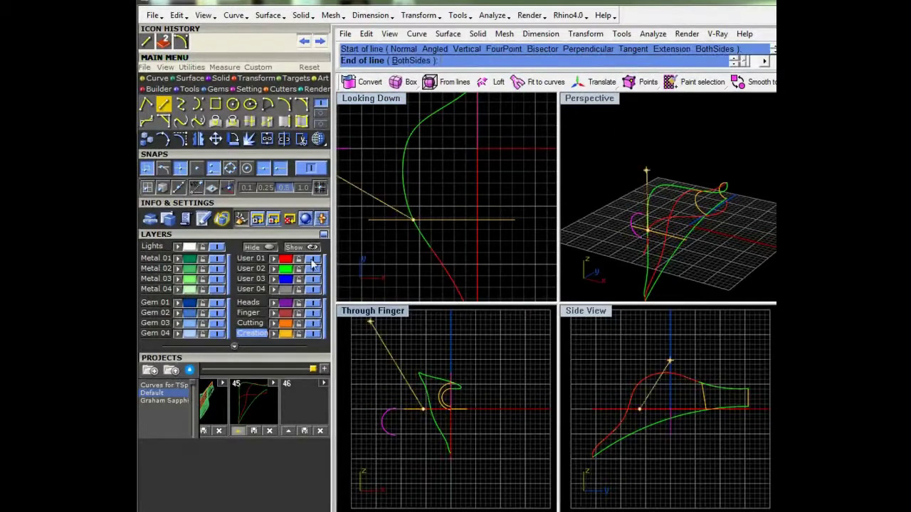
pyautogui.click(210, 189)
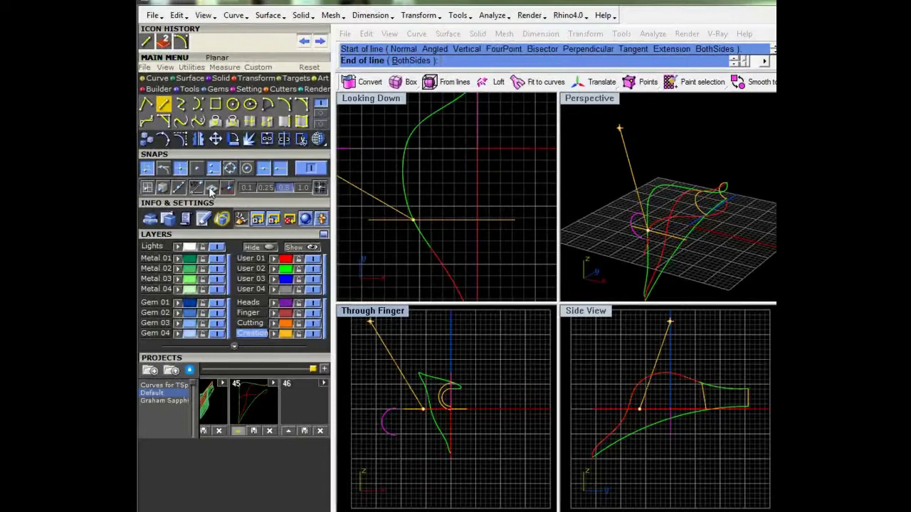
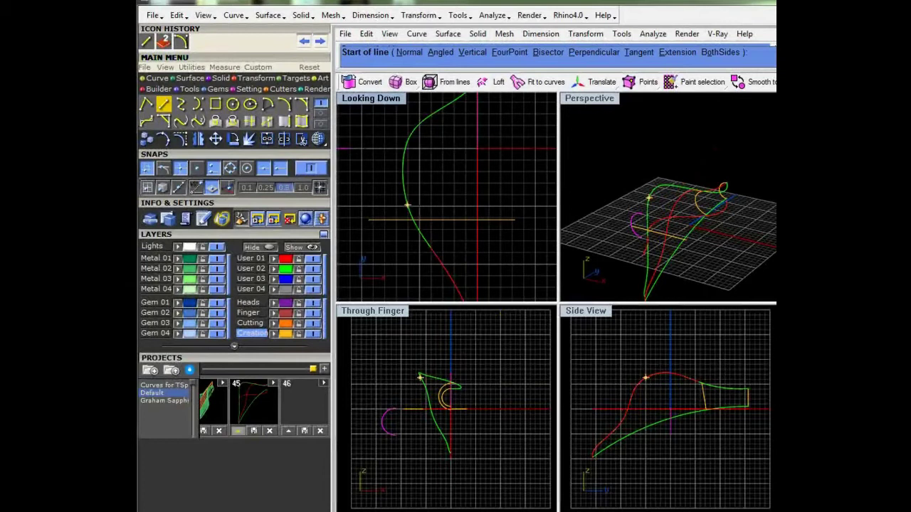
pyautogui.moveTo(649, 188); pyautogui.dragTo(679, 172, button='right')
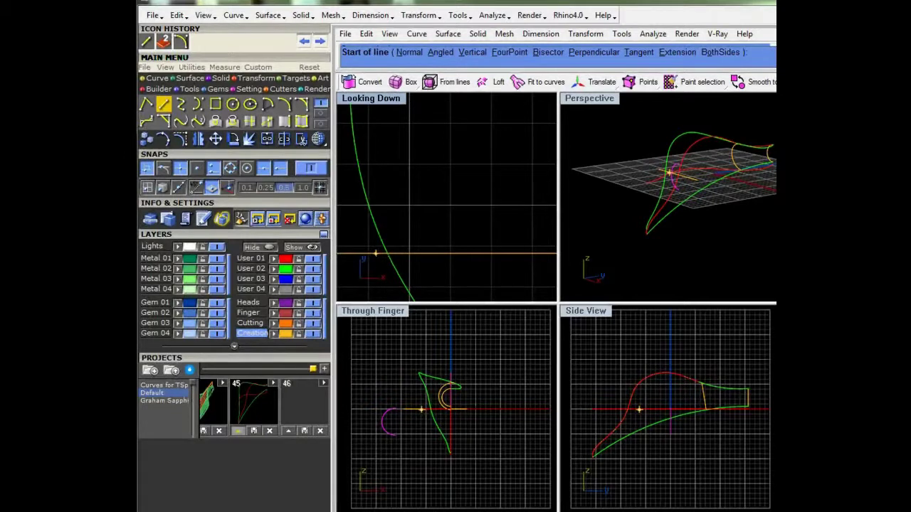
pyautogui.scroll(3, 676, 168)
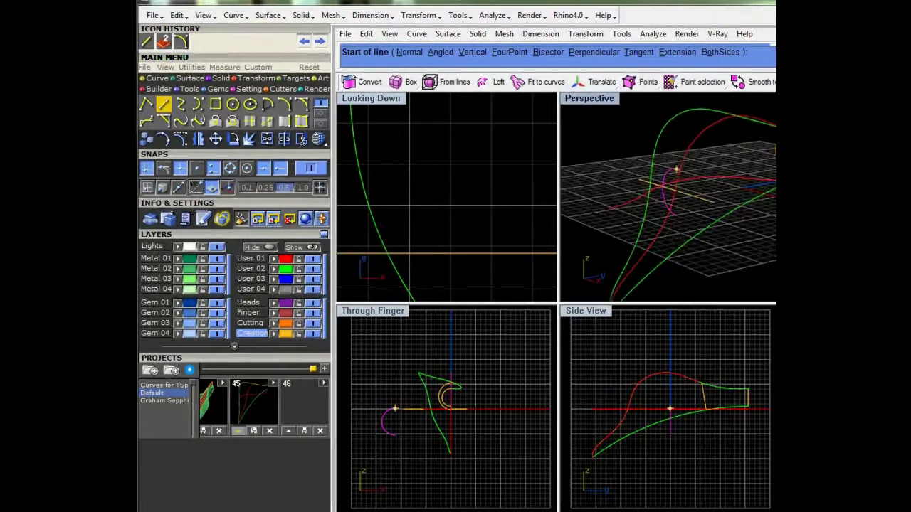
pyautogui.scroll(2, 676, 168)
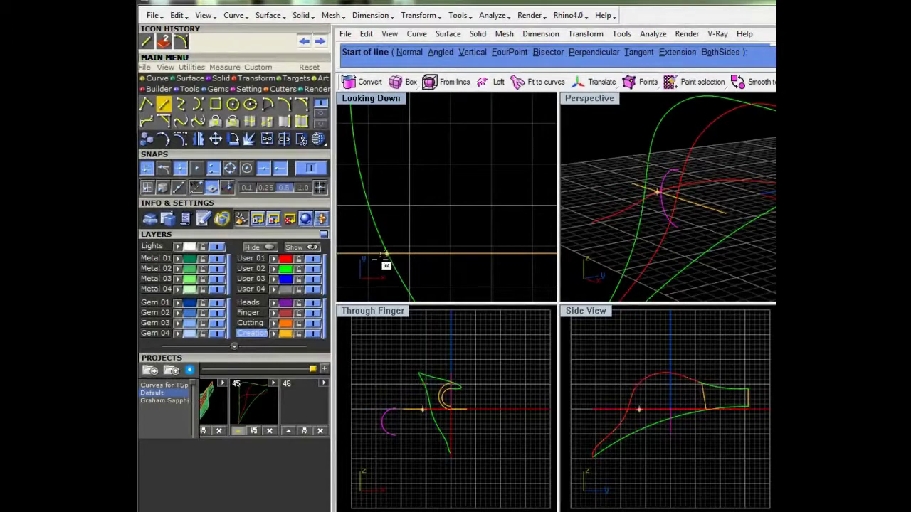
pyautogui.press('Escape')
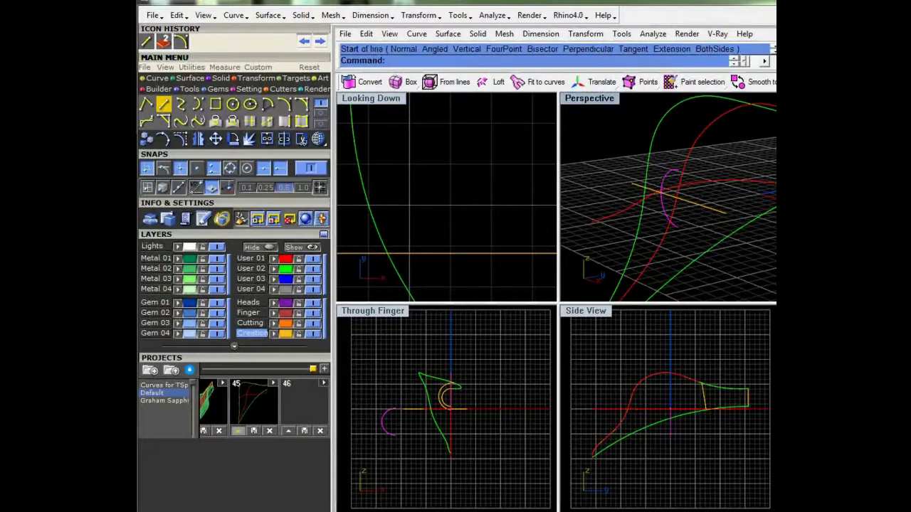
# Step: Hide the User 01 layer and draw a short slanted line outward in Through Finger from where the horizontal line crosses the upper rail in Looking Down
pyautogui.moveTo(634, 215); pyautogui.dragTo(719, 238, button='right')
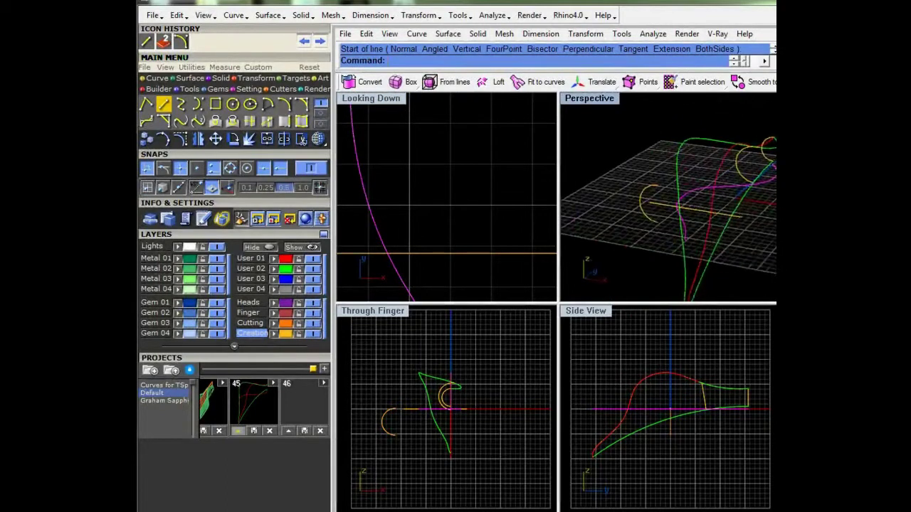
pyautogui.press('Escape')
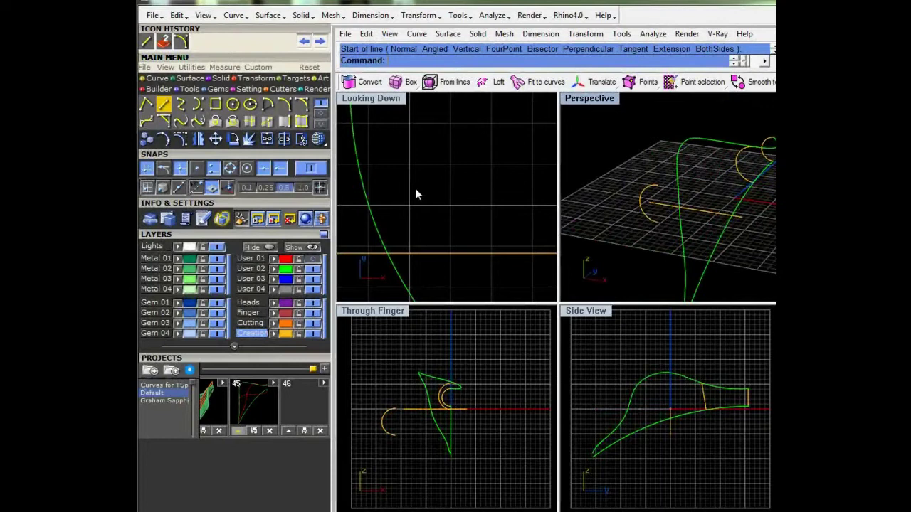
pyautogui.click(163, 106)
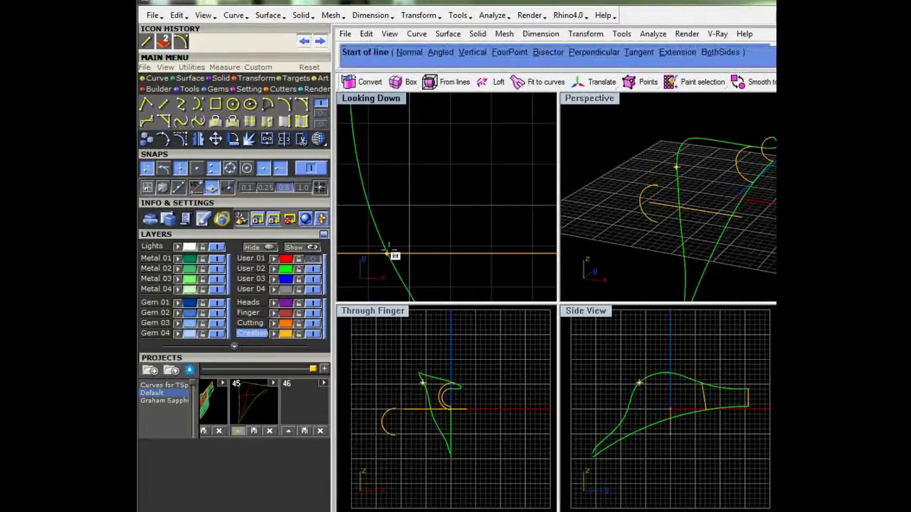
pyautogui.click(388, 252)
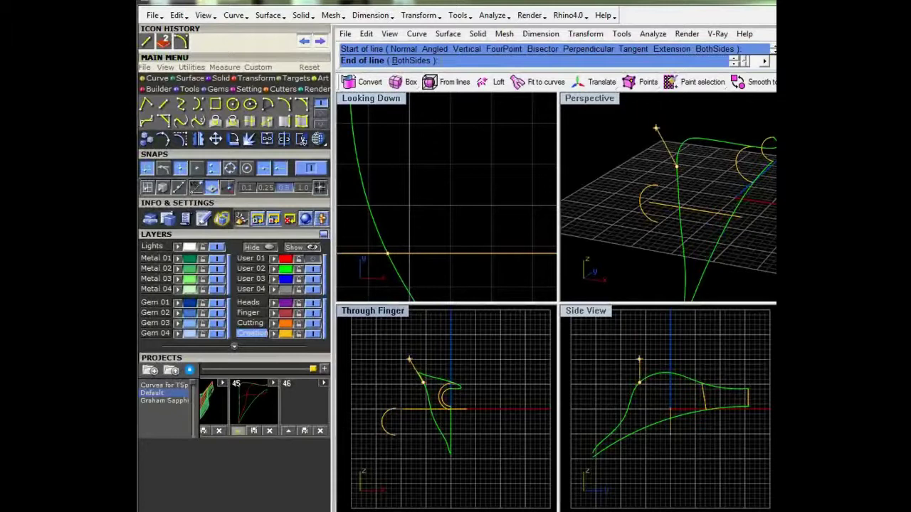
pyautogui.scroll(4, 409, 392)
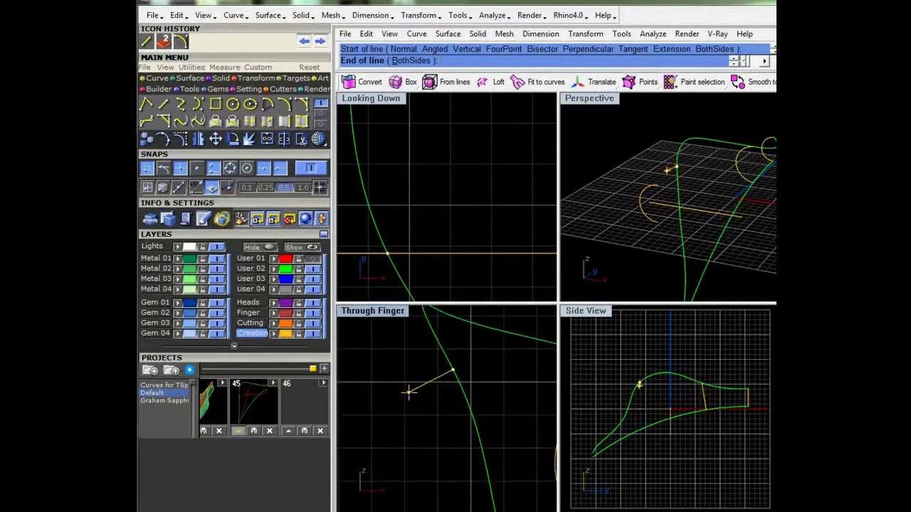
pyautogui.click(409, 392)
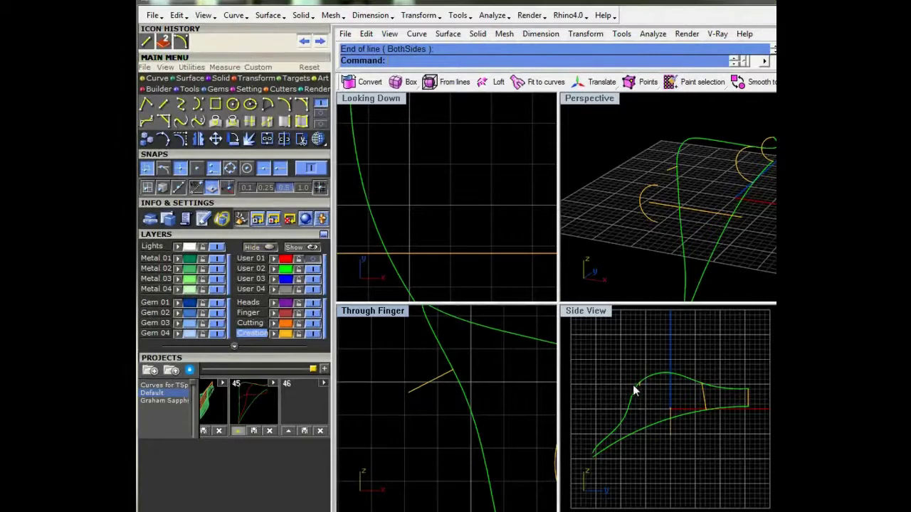
# Step: Draw a short horizontal line outward from the lower rail, starting where the horizontal guide line crosses it in Looking Down view
pyautogui.scroll(3, 635, 391)
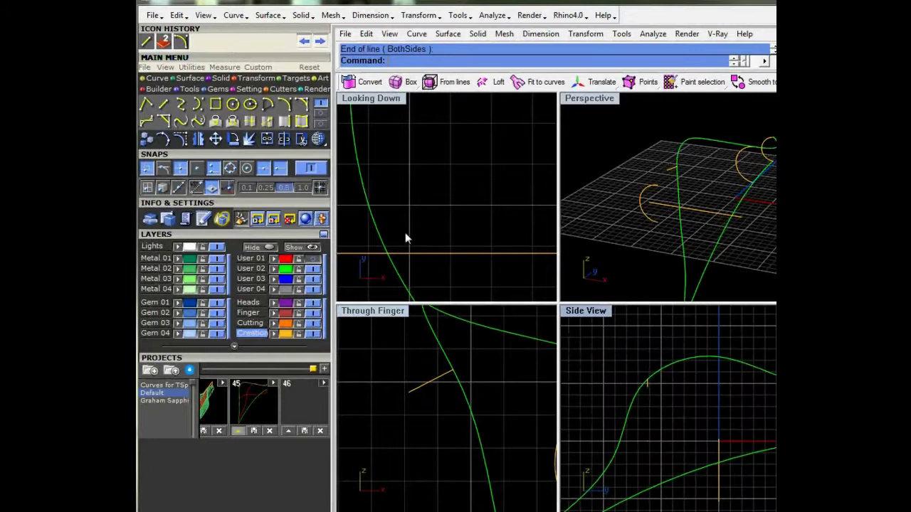
pyautogui.scroll(-3, 419, 211)
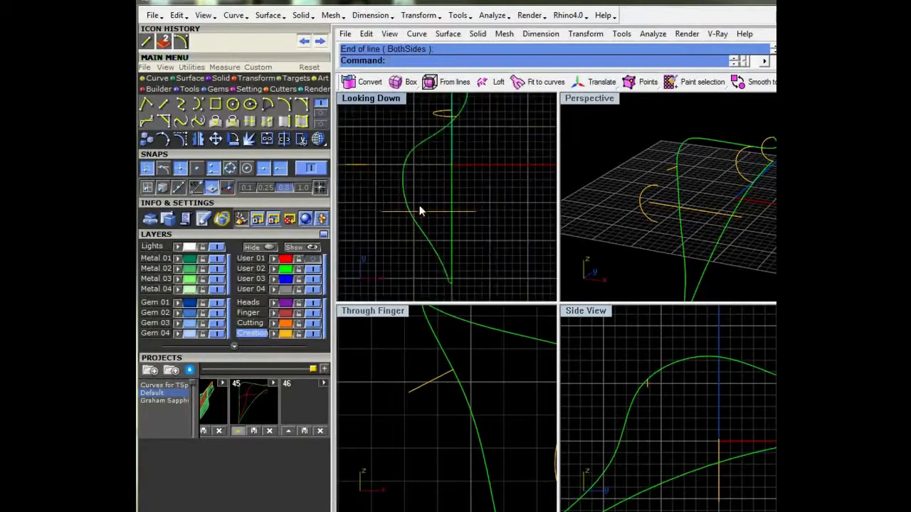
pyautogui.rightClick(419, 208)
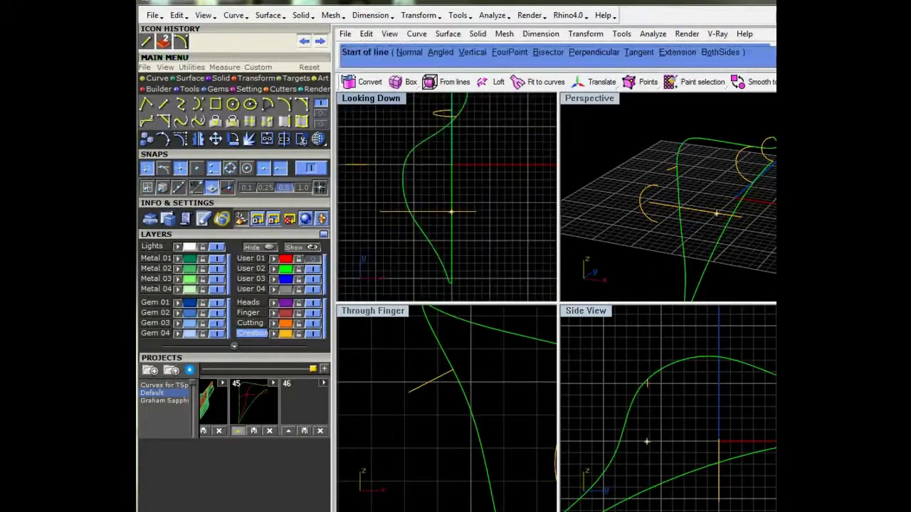
pyautogui.click(453, 211)
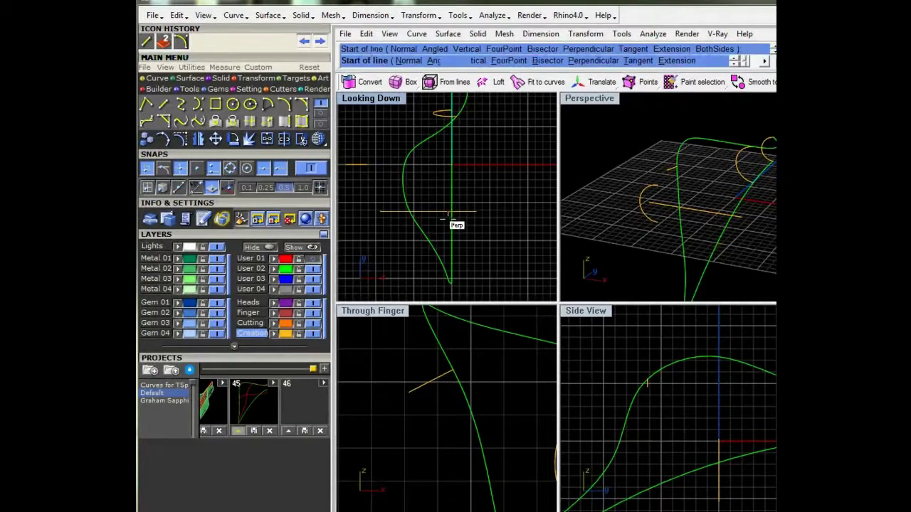
pyautogui.click(727, 251)
# Step: Blend the two short lines on the upper and lower rails into a cross-section curve with Curvature continuity
pyautogui.scroll(-6, 728, 260)
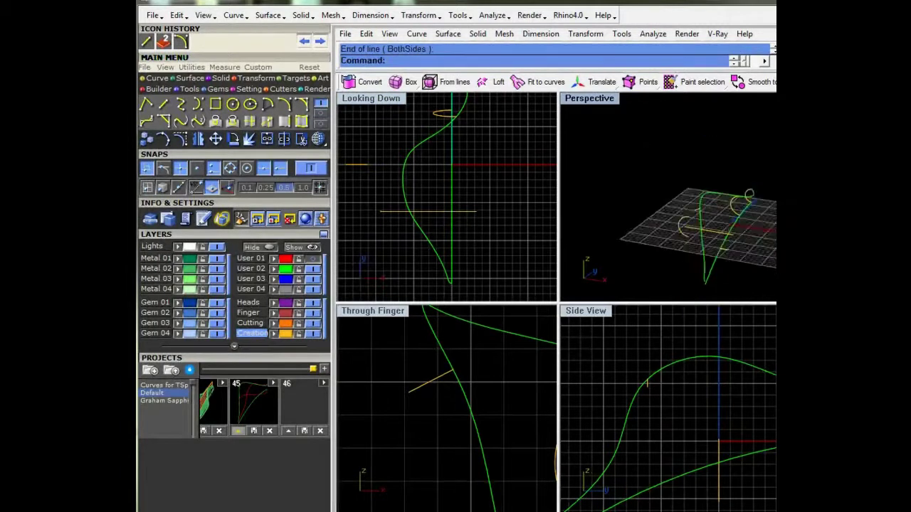
pyautogui.moveTo(730, 264); pyautogui.dragTo(706, 257, button='right')
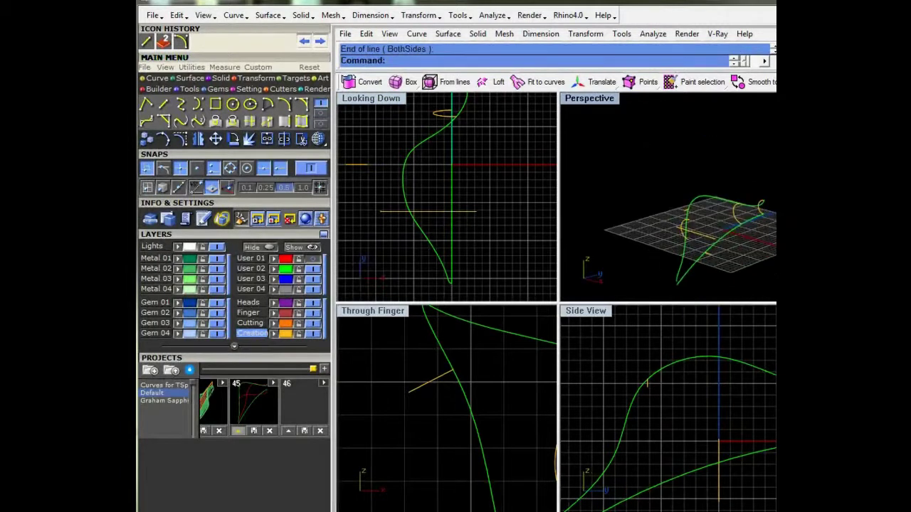
pyautogui.click(181, 124)
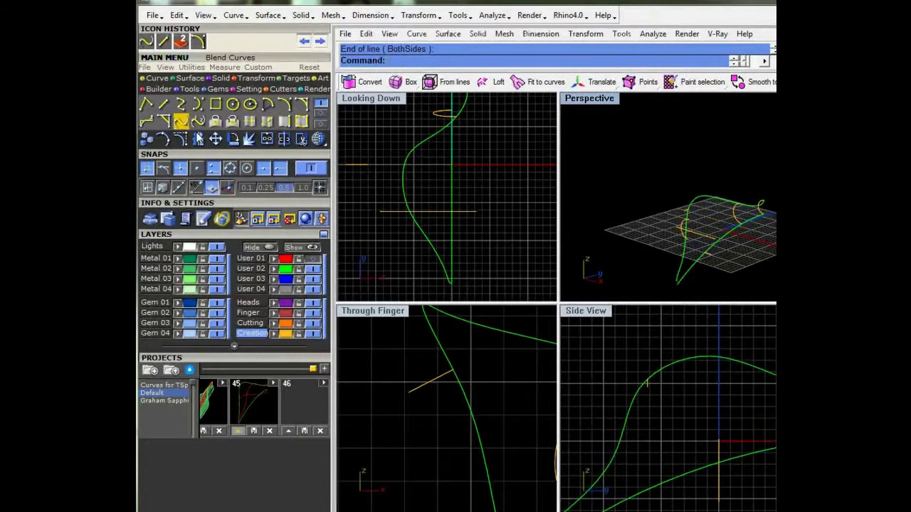
pyautogui.scroll(8, 692, 211)
pyautogui.click(662, 216)
pyautogui.scroll(-5, 672, 222)
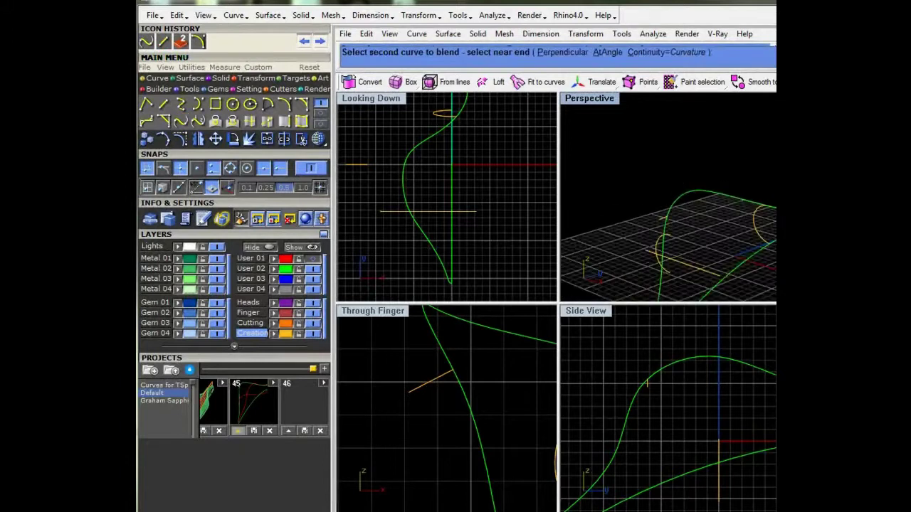
pyautogui.keyDown('shift'); pyautogui.moveTo(712, 289); pyautogui.dragTo(699, 260, button='right'); pyautogui.keyUp('shift')
pyautogui.scroll(8, 696, 258)
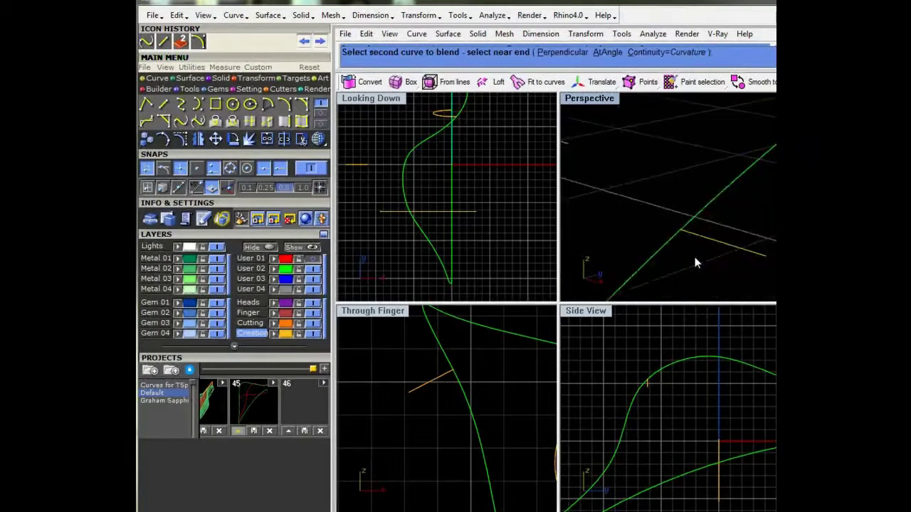
pyautogui.scroll(-4, 695, 256)
pyautogui.moveTo(716, 239); pyautogui.dragTo(740, 220, button='right')
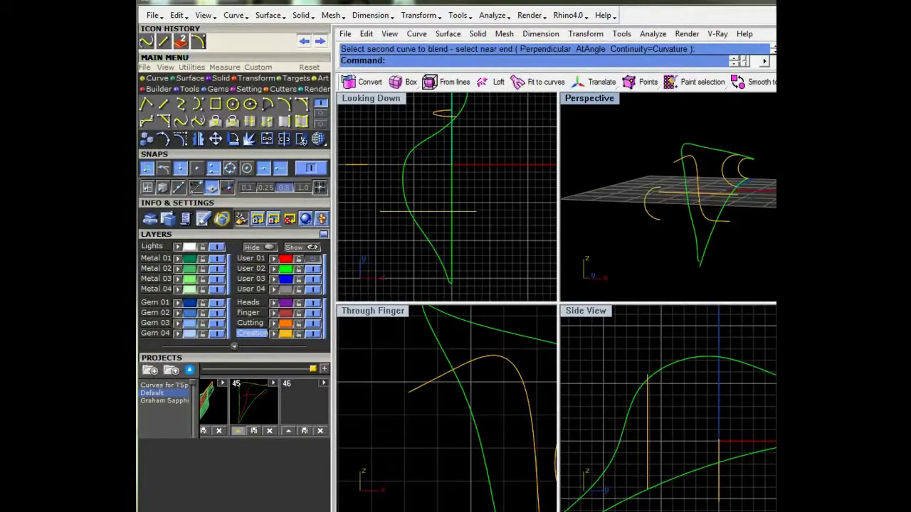
pyautogui.moveTo(689, 156); pyautogui.dragTo(685, 201, button='right')
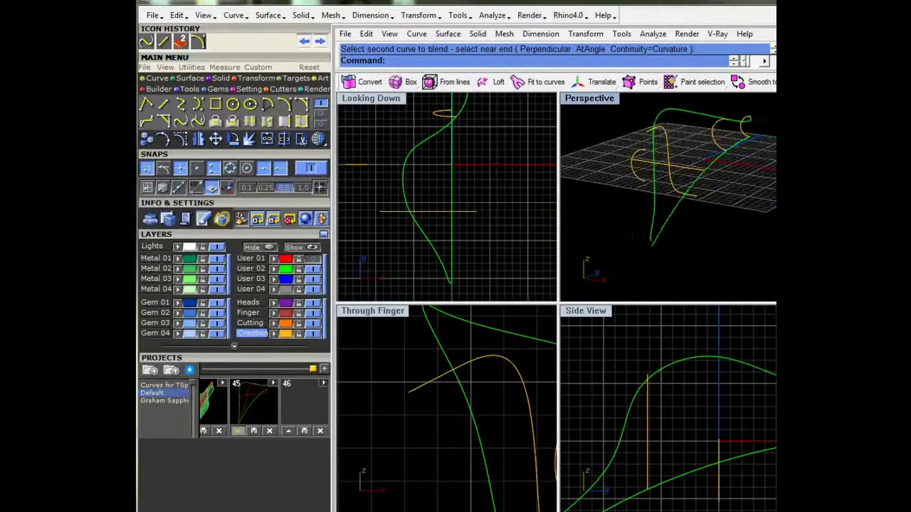
pyautogui.moveTo(637, 238); pyautogui.dragTo(683, 228, button='right')
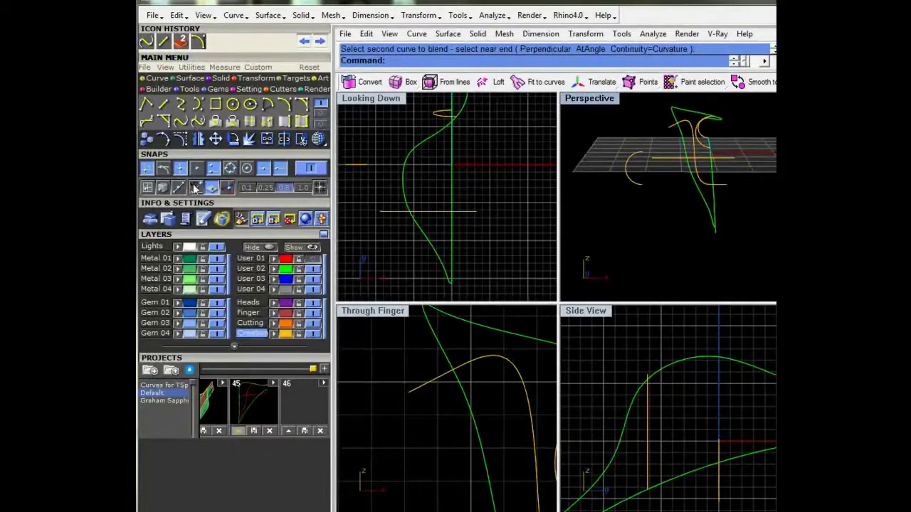
# Step: Show the User 01 layer again and turn on the control points of the upper rail curve
pyautogui.click(312, 259)
pyautogui.scroll(5, 681, 227)
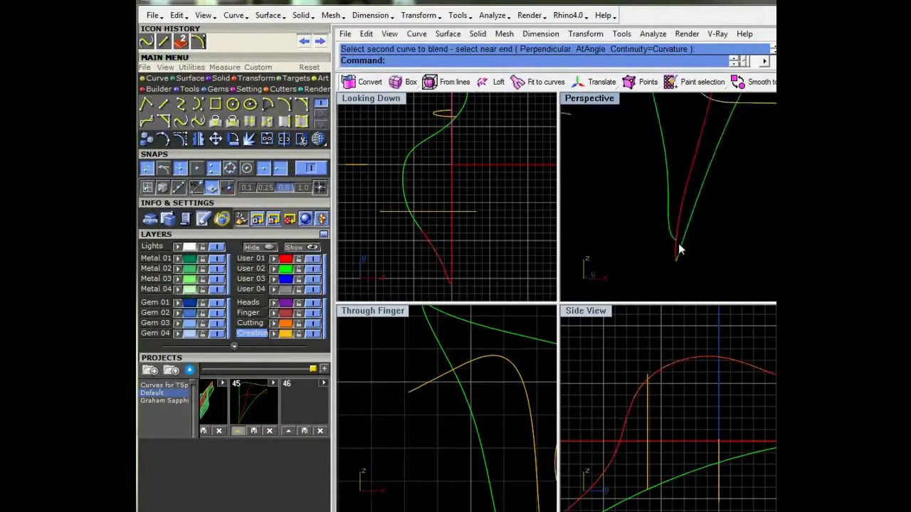
pyautogui.keyDown('shift'); pyautogui.moveTo(679, 246); pyautogui.dragTo(683, 200, button='right'); pyautogui.keyUp('shift')
pyautogui.click(681, 177)
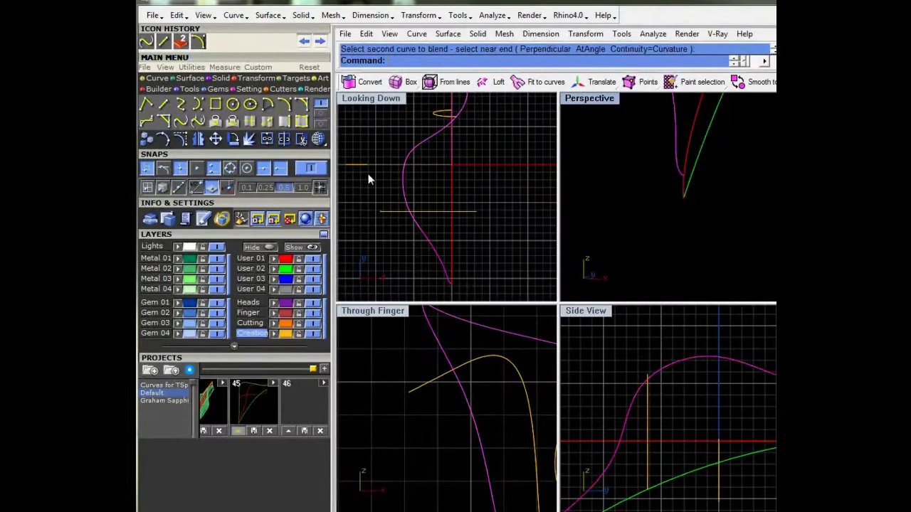
pyautogui.click(181, 138)
pyautogui.scroll(5, 687, 177)
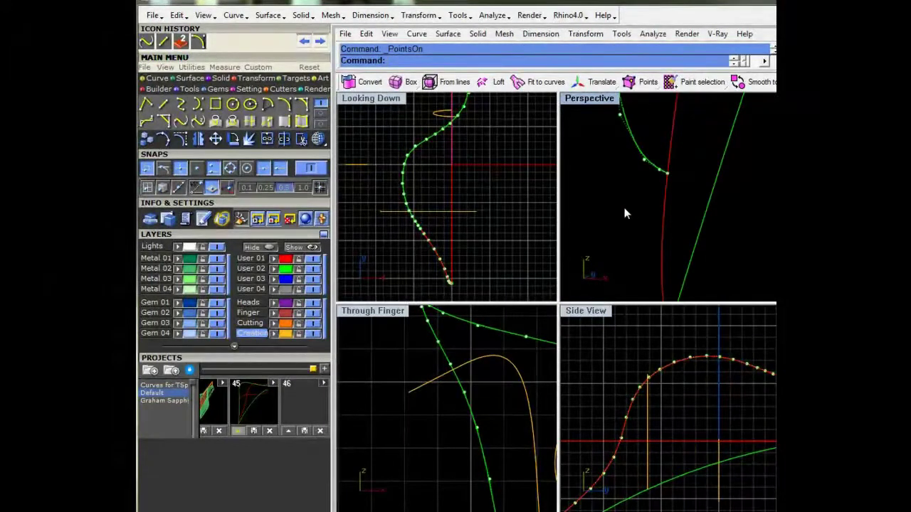
# Step: Smooth the upper rail near its lower tip by moving the nearby control points, and turn its points off
pyautogui.scroll(-5, 625, 214)
pyautogui.moveTo(648, 197); pyautogui.dragTo(666, 217)
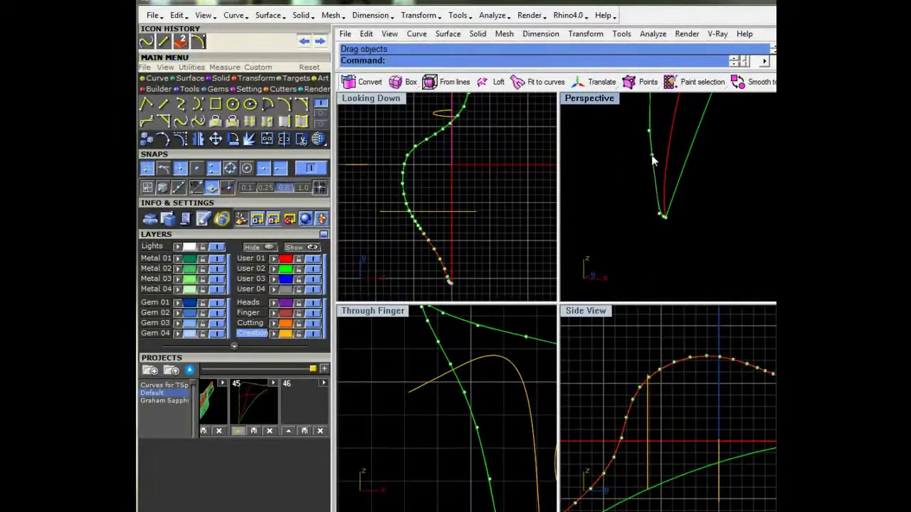
pyautogui.moveTo(654, 160); pyautogui.dragTo(647, 169)
pyautogui.scroll(-7, 461, 231)
pyautogui.scroll(-5, 494, 341)
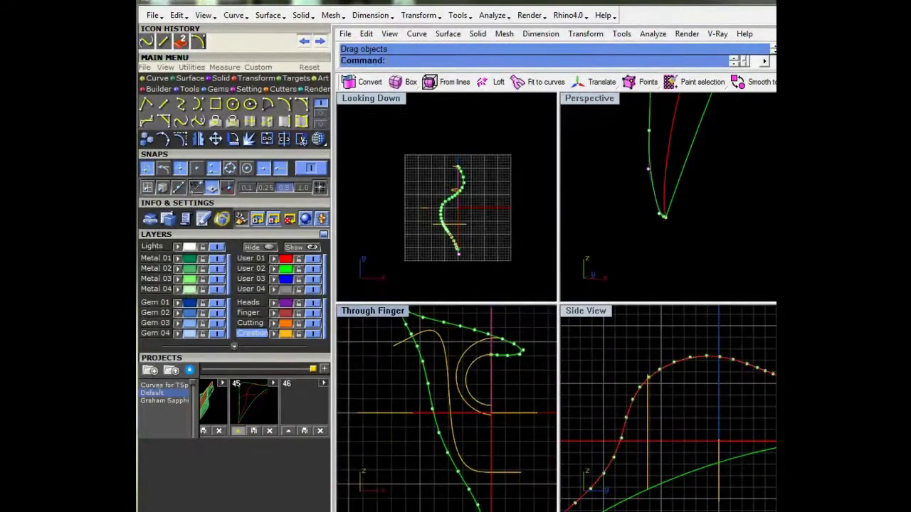
pyautogui.press('Escape')
# Step: Delete the S-shaped blend curve between the two rails, keeping the short lines
pyautogui.keyDown('shift'); pyautogui.moveTo(690, 209); pyautogui.dragTo(670, 255, button='right'); pyautogui.keyUp('shift')
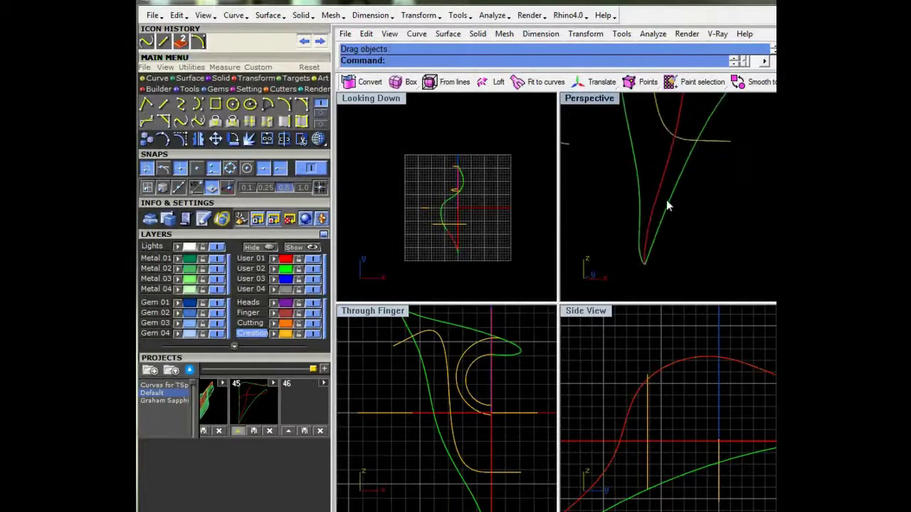
pyautogui.scroll(-4, 667, 206)
pyautogui.moveTo(667, 206); pyautogui.dragTo(597, 119, button='right')
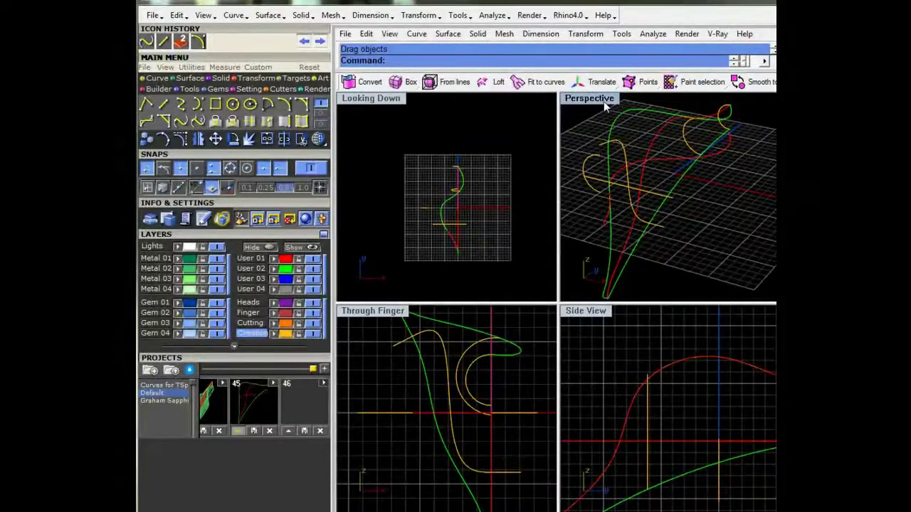
pyautogui.doubleClick(603, 101)
pyautogui.moveTo(501, 249); pyautogui.dragTo(577, 235, button='right')
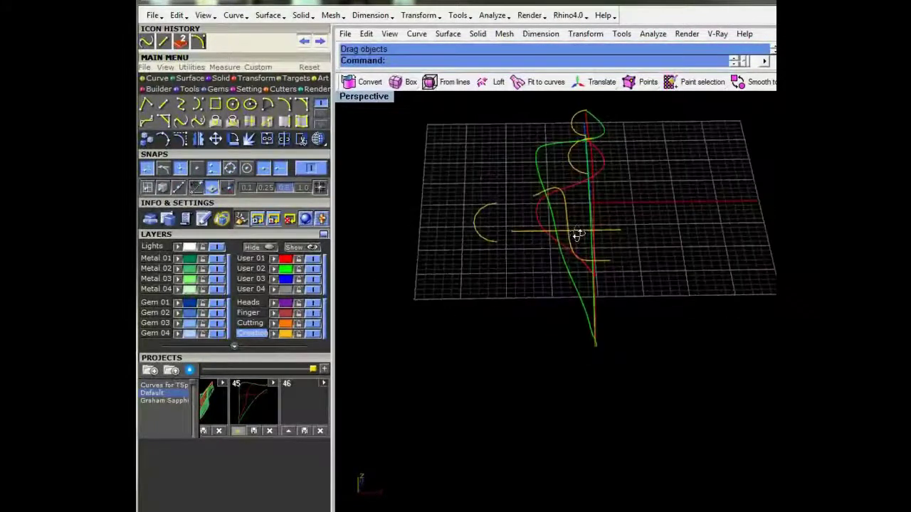
pyautogui.click(556, 188)
pyautogui.press('Delete')
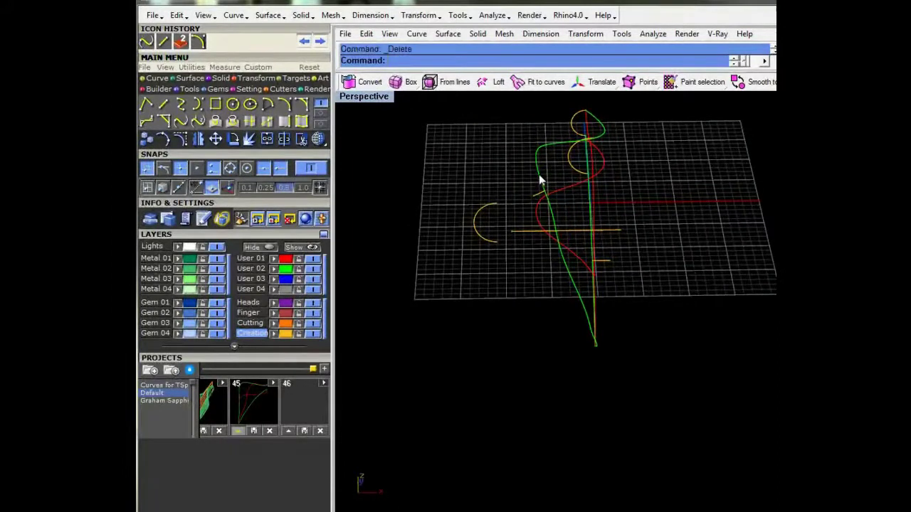
# Step: Rebuild the upper rail curve with 11 points and degree 3, deleting the input curve
pyautogui.click(538, 172)
pyautogui.hotkey('ctrl', 'm')
pyautogui.scroll(3, 460, 238)
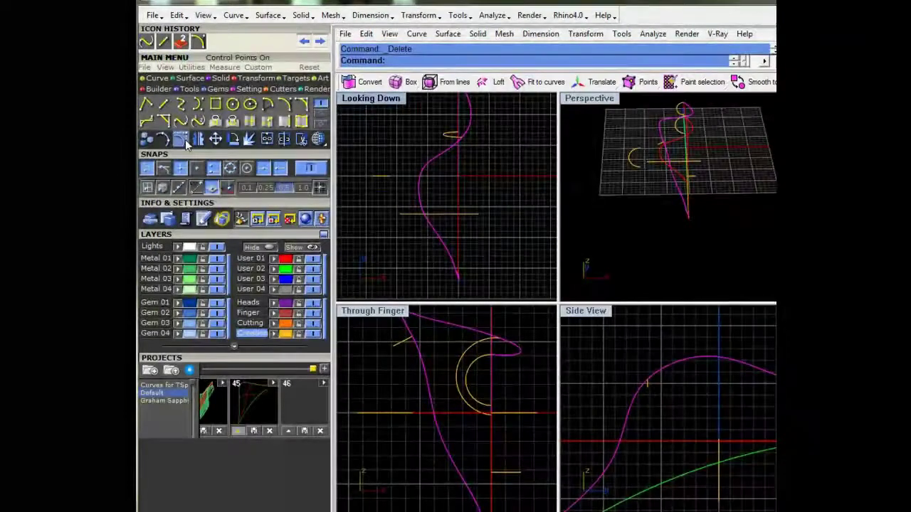
pyautogui.moveTo(626, 185); pyautogui.dragTo(616, 207, button='right')
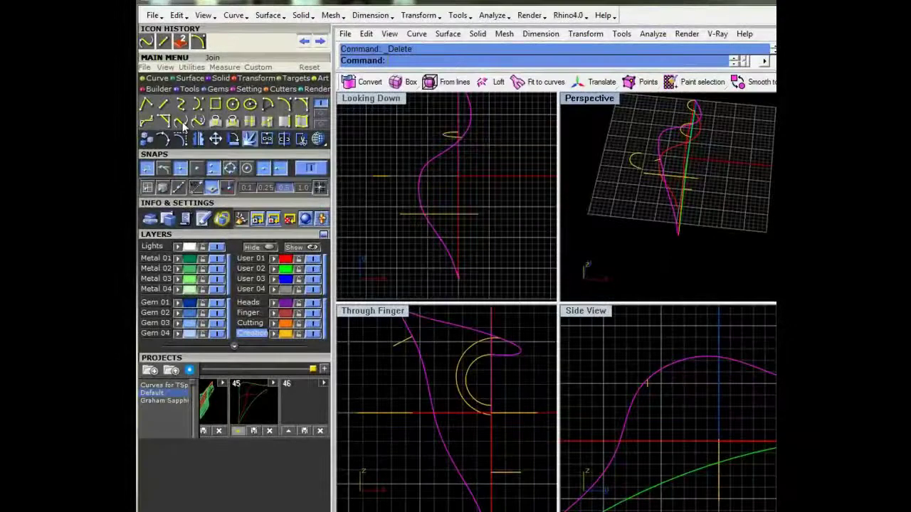
pyautogui.click(183, 125)
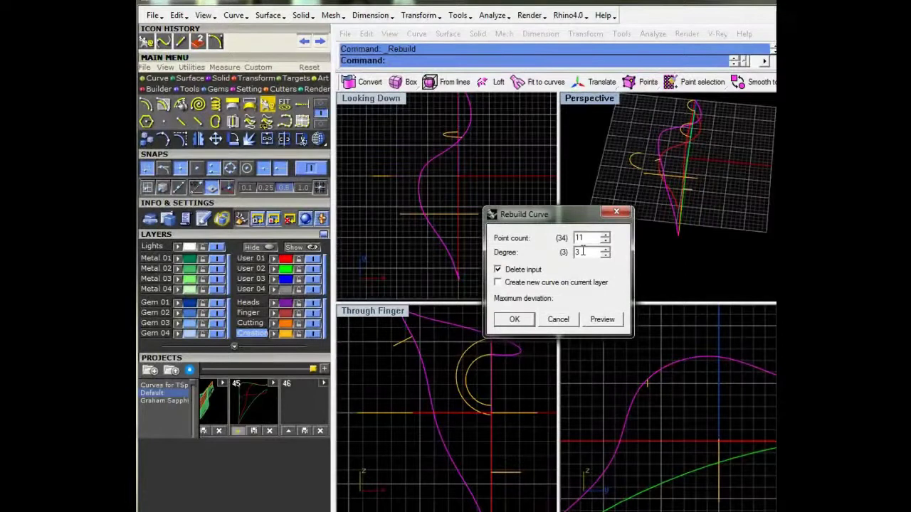
pyautogui.click(602, 320)
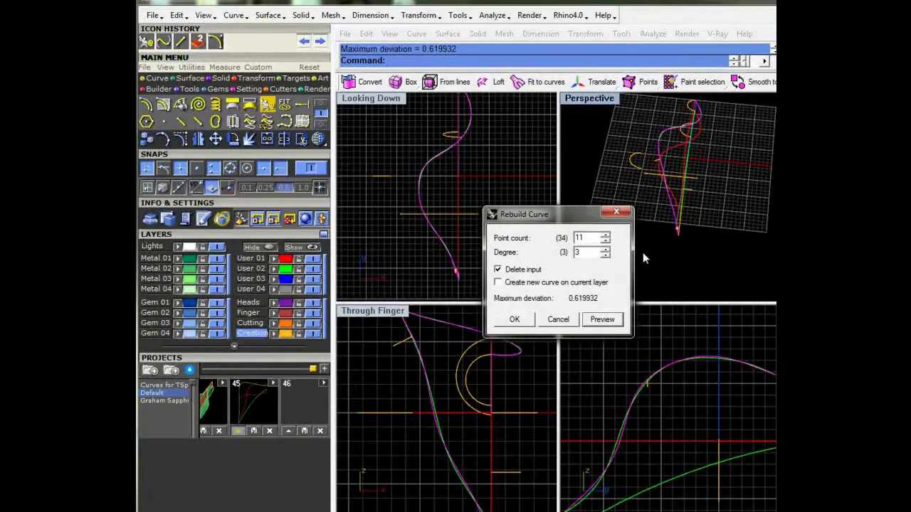
pyautogui.press('Return')
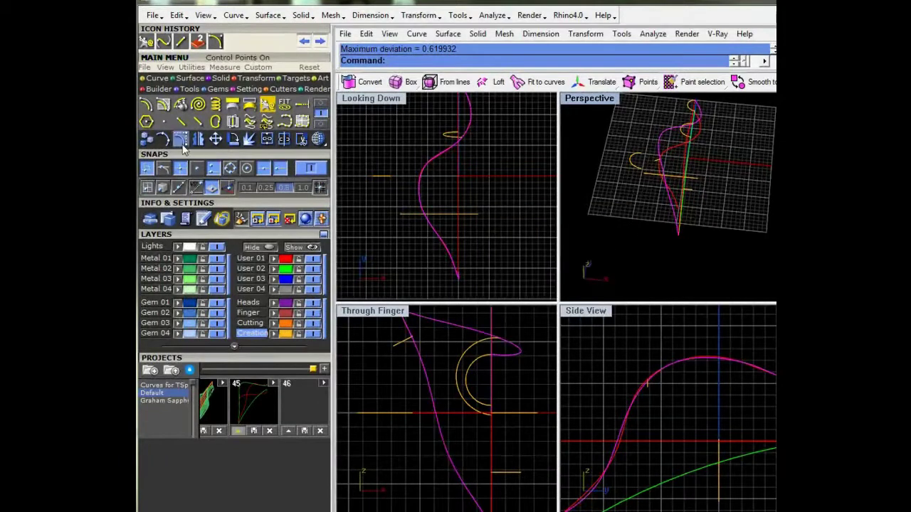
# Step: Turn on the rebuilt rail's control points and move the ones on its lower section outward in Looking Down view
pyautogui.press('F10')
pyautogui.scroll(5, 424, 210)
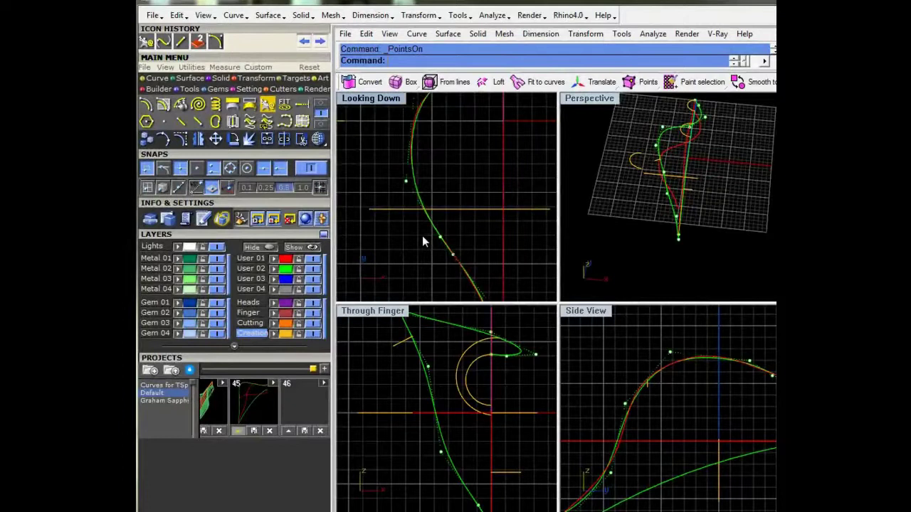
pyautogui.moveTo(422, 236); pyautogui.dragTo(459, 262)
pyautogui.moveTo(453, 255); pyautogui.dragTo(429, 235)
pyautogui.scroll(-7, 442, 256)
pyautogui.scroll(4, 427, 252)
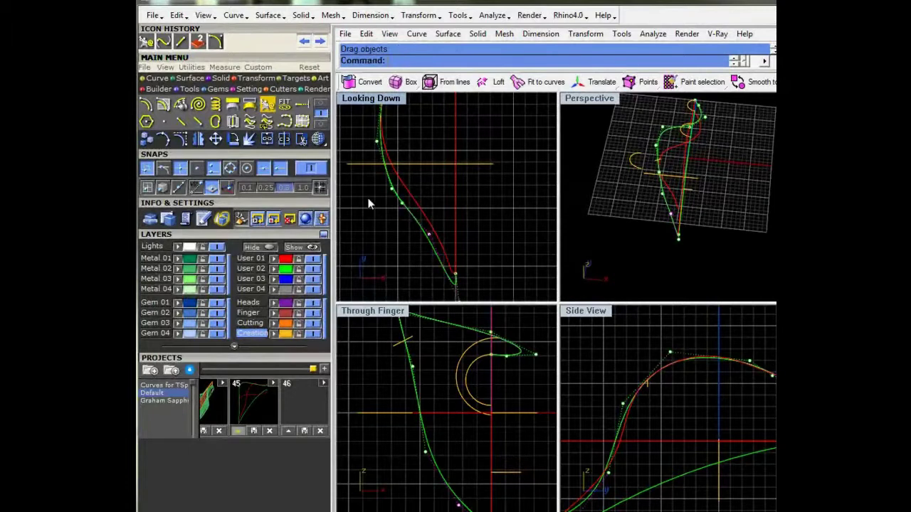
# Step: Move the rail control point just below the horizontal line up and outward in Looking Down view, and check the shape in Perspective
pyautogui.scroll(2, 368, 205)
pyautogui.moveTo(387, 183); pyautogui.dragTo(373, 157)
pyautogui.scroll(-5, 389, 178)
pyautogui.moveTo(676, 192); pyautogui.dragTo(616, 146, button='right')
pyautogui.moveTo(681, 114); pyautogui.dragTo(677, 153, button='right')
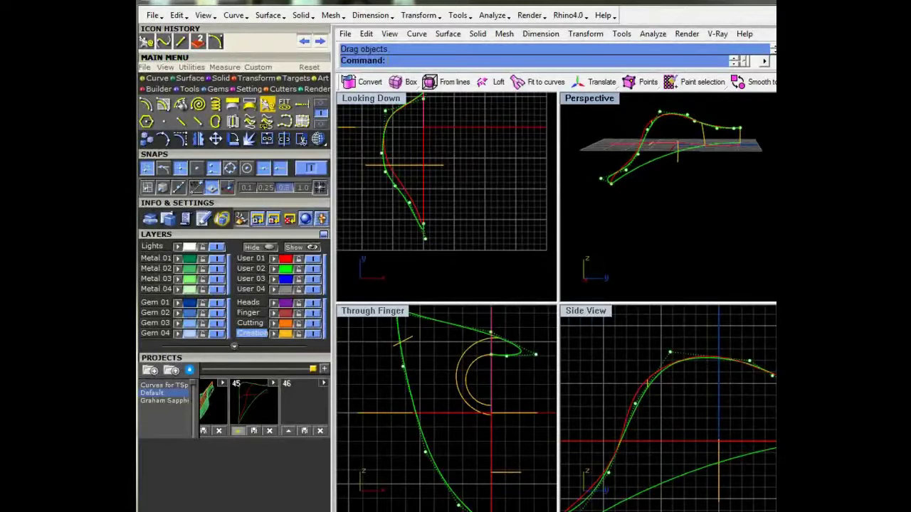
# Step: Turn off the rail's control points and move the short line in Perspective so its end sits higher on the green rail
pyautogui.scroll(-6, 482, 387)
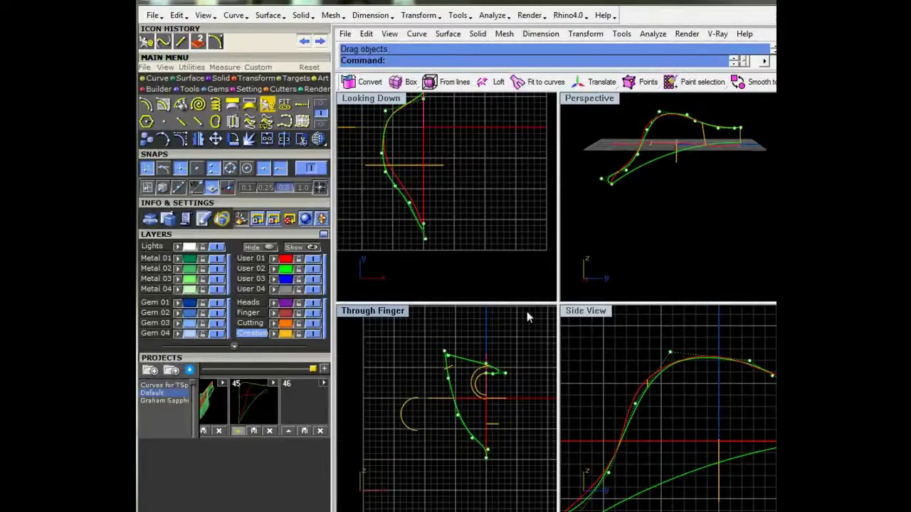
pyautogui.press('Escape')
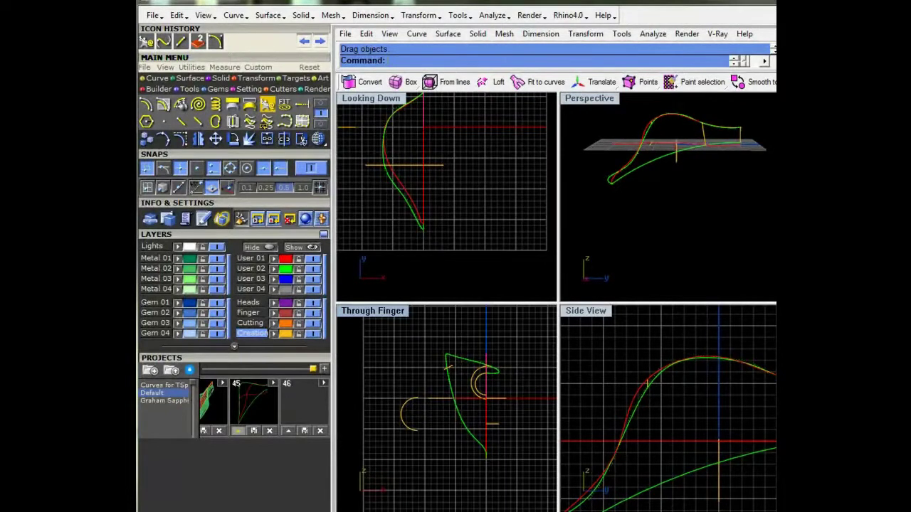
pyautogui.moveTo(679, 132); pyautogui.dragTo(684, 161, button='right')
pyautogui.scroll(8, 640, 133)
pyautogui.moveTo(641, 133); pyautogui.dragTo(698, 171, button='right')
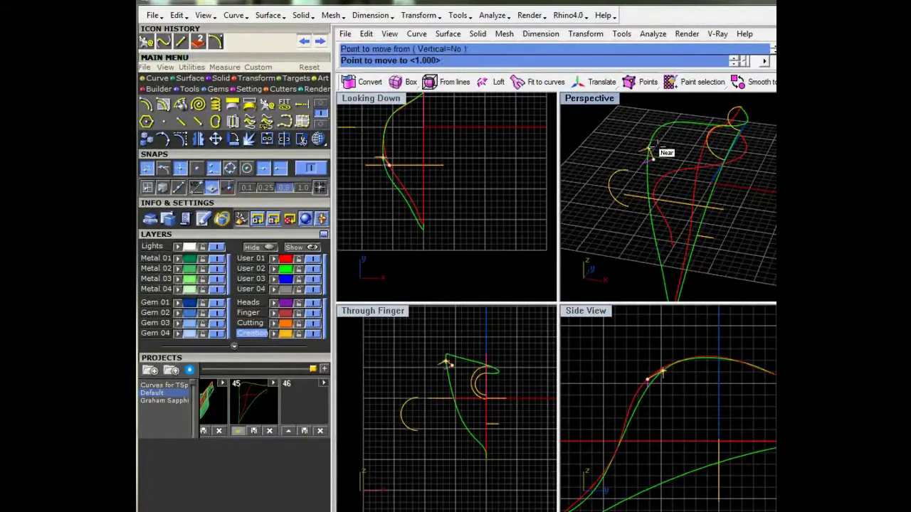
pyautogui.click(651, 140)
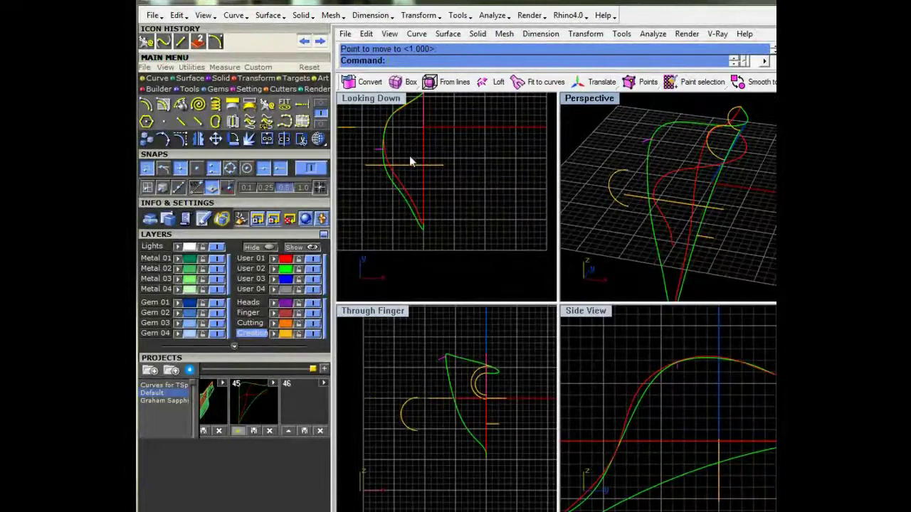
# Step: Start a single line for placement in Looking Down view, around the two rails and the moved short line
pyautogui.scroll(3, 409, 156)
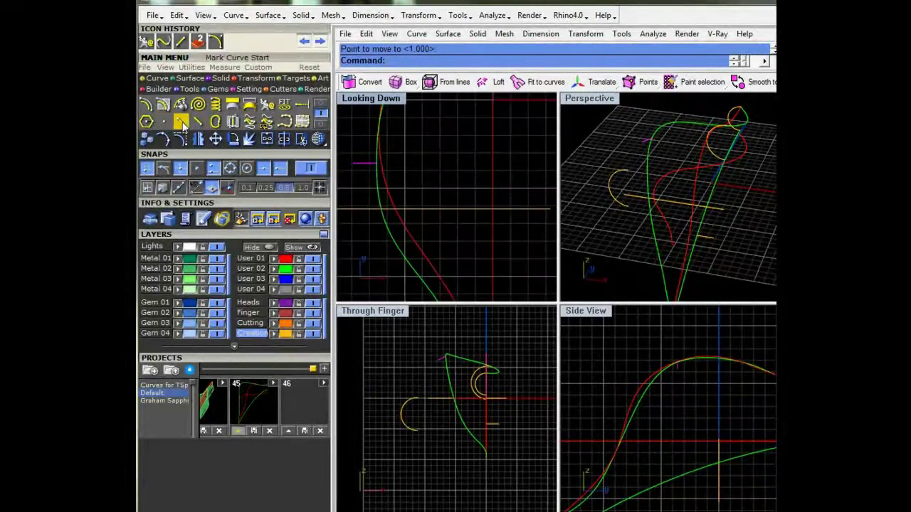
pyautogui.click(321, 108)
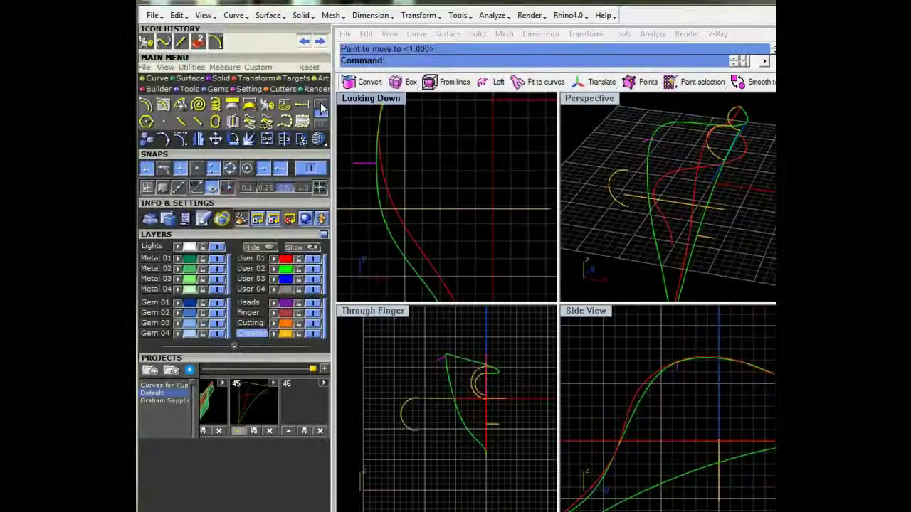
pyautogui.click(322, 109)
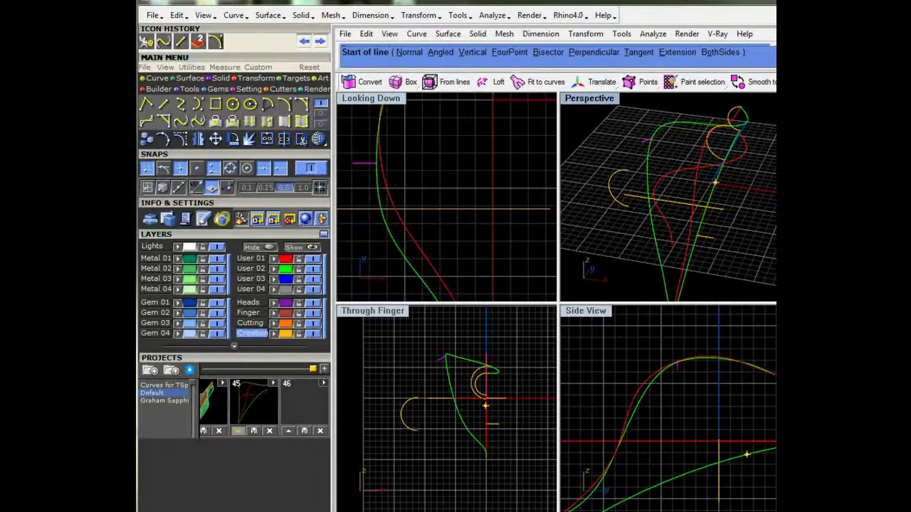
pyautogui.scroll(-3, 505, 182)
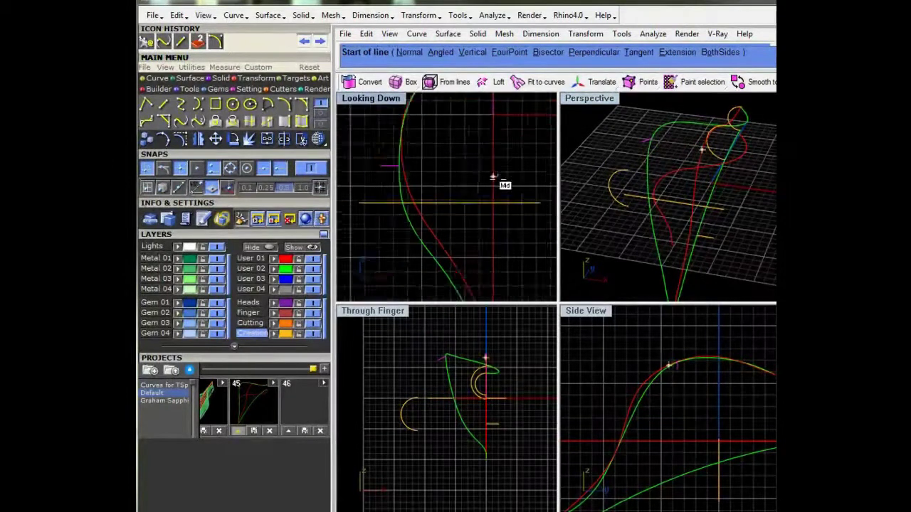